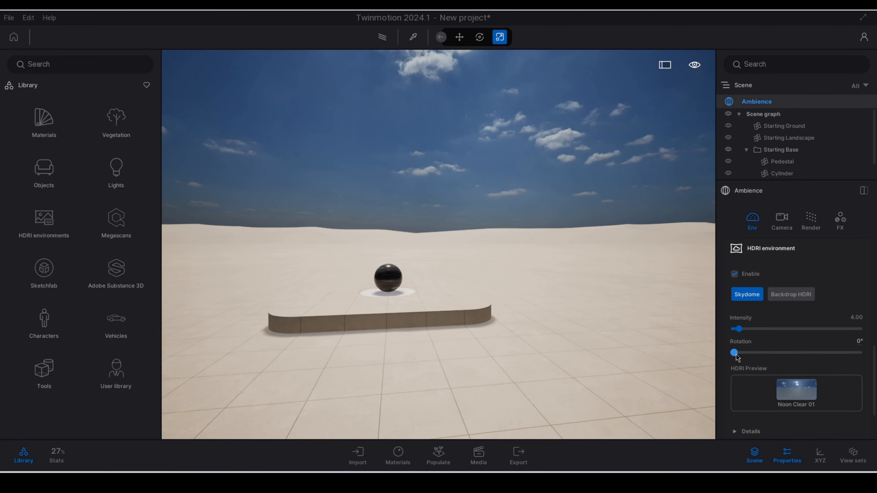
# Step: Compare the HDRI environment's Backdrop HDRI mode with the Skydome mode
pyautogui.moveTo(735, 352); pyautogui.dragTo(685, 350)
pyautogui.click(796, 296)
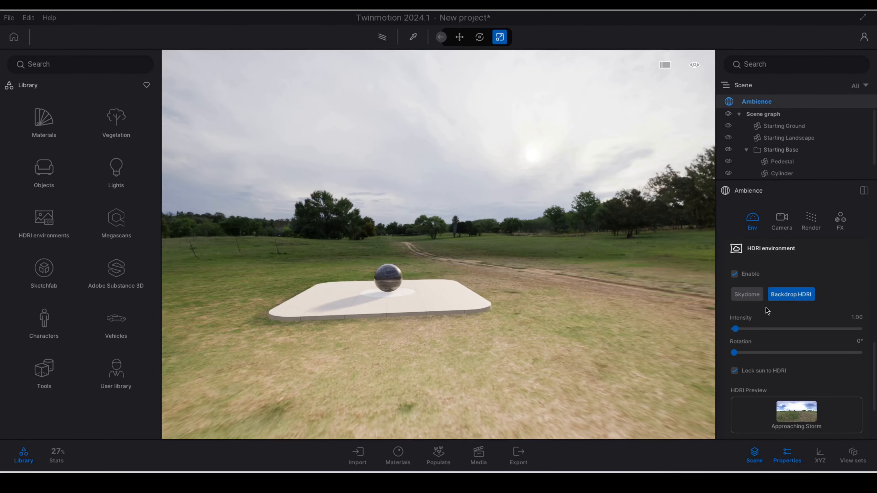
pyautogui.click(747, 294)
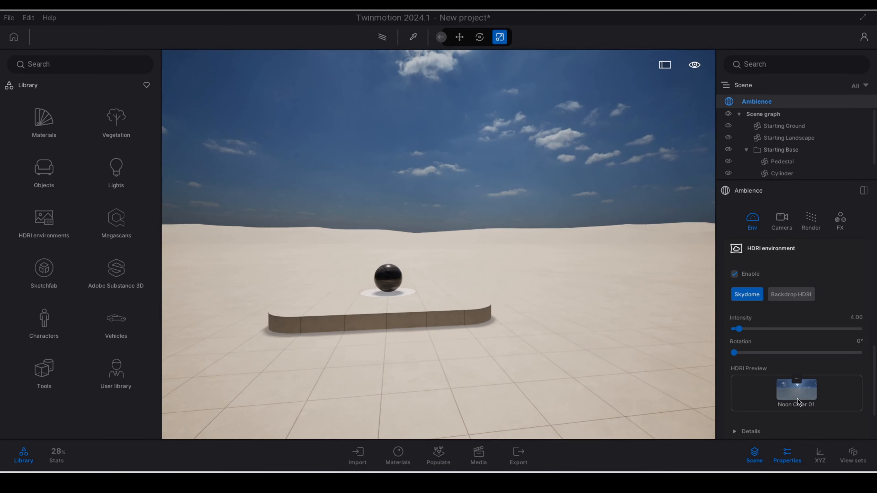
# Step: Locate the Noon Clear 01 sky in the library and assign it to the Backdrop HDRI
pyautogui.click(797, 379)
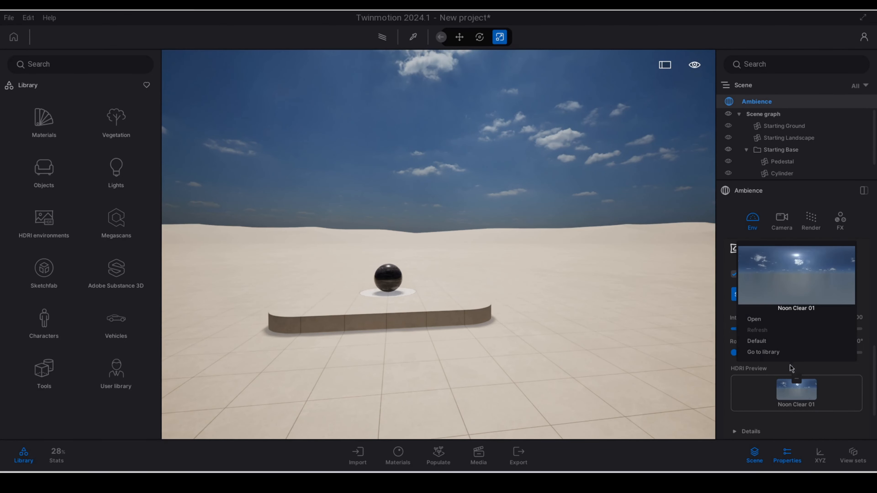
pyautogui.click(768, 353)
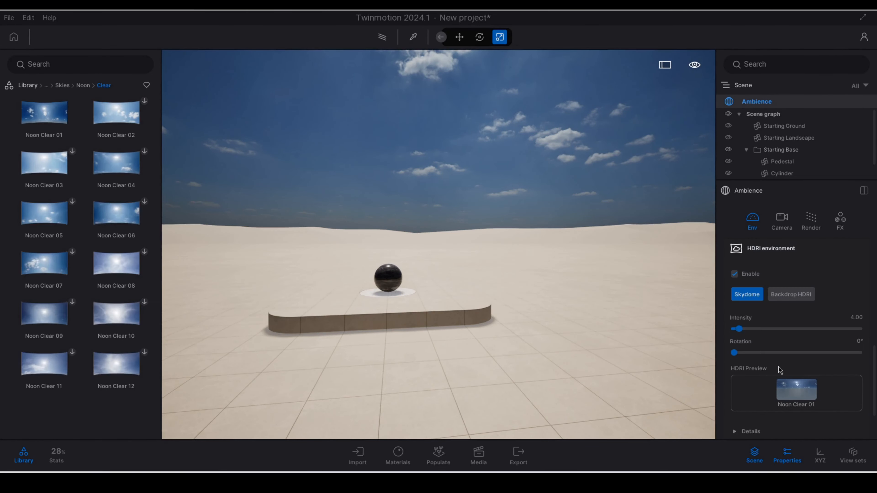
pyautogui.click(791, 294)
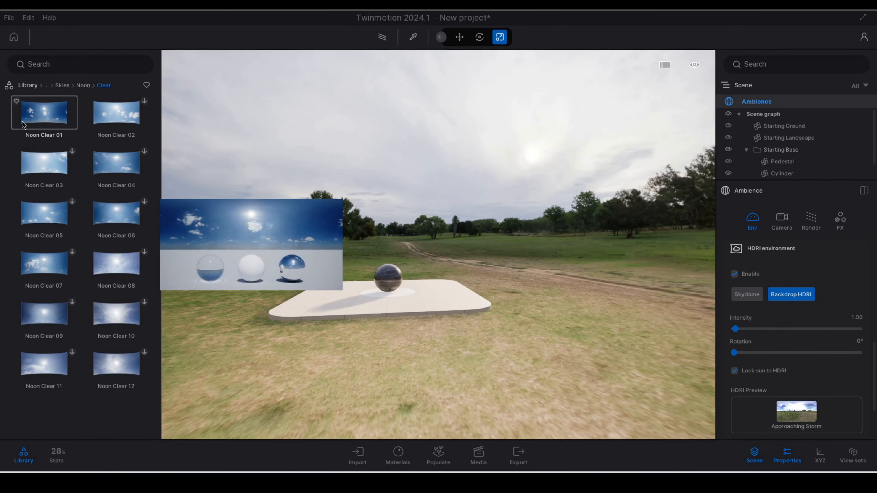
pyautogui.moveTo(44, 113); pyautogui.dragTo(807, 419)
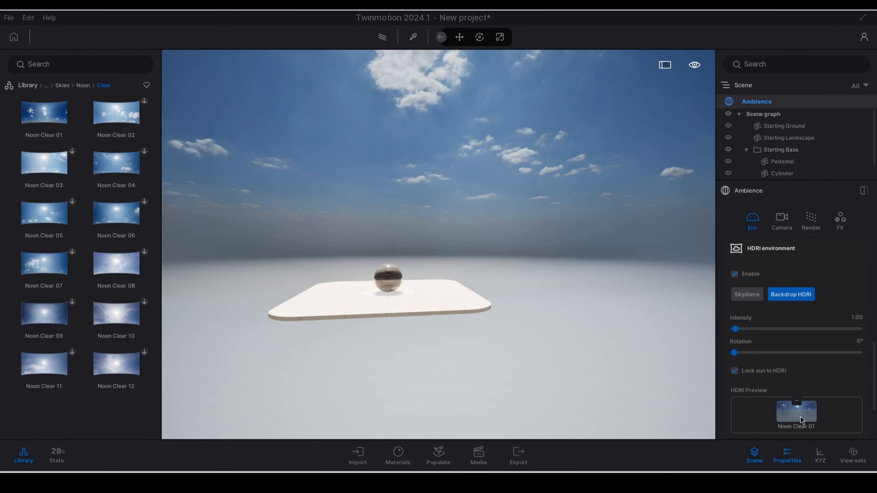
# Step: Examine the HDRI backdrop dome around the pedestal from outside and at a distance
pyautogui.moveTo(524, 306); pyautogui.dragTo(520, 321, button='right')
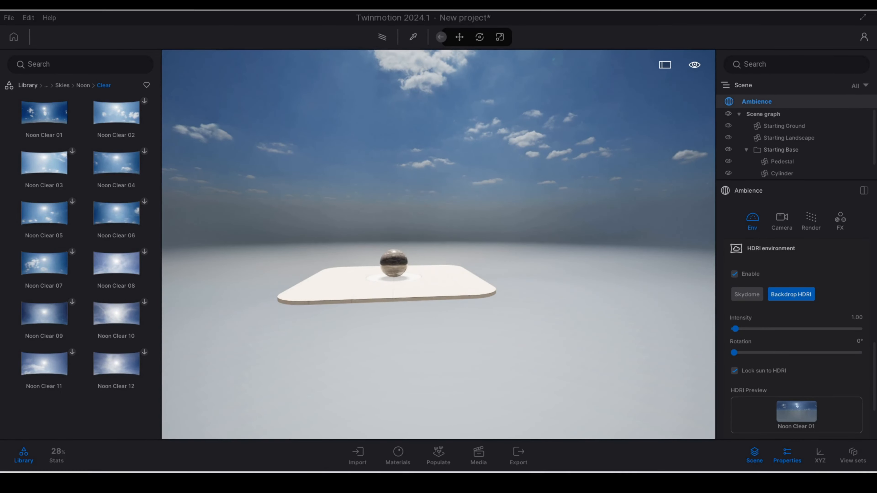
pyautogui.press('s')
pyautogui.press('e')
pyautogui.press('s')
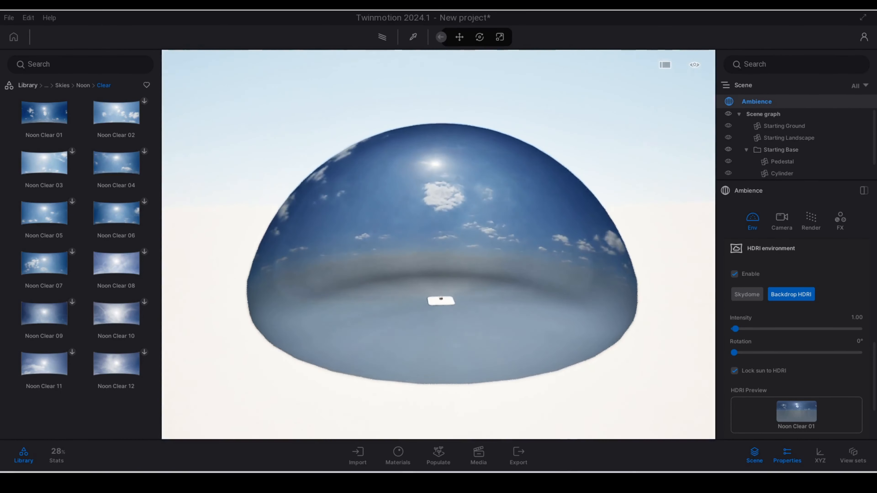
pyautogui.press('s')
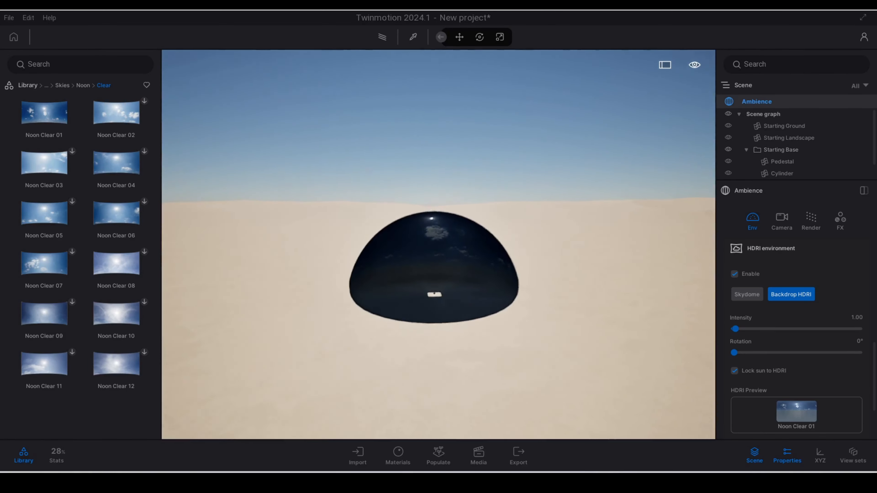
pyautogui.press('w')
pyautogui.press('d')
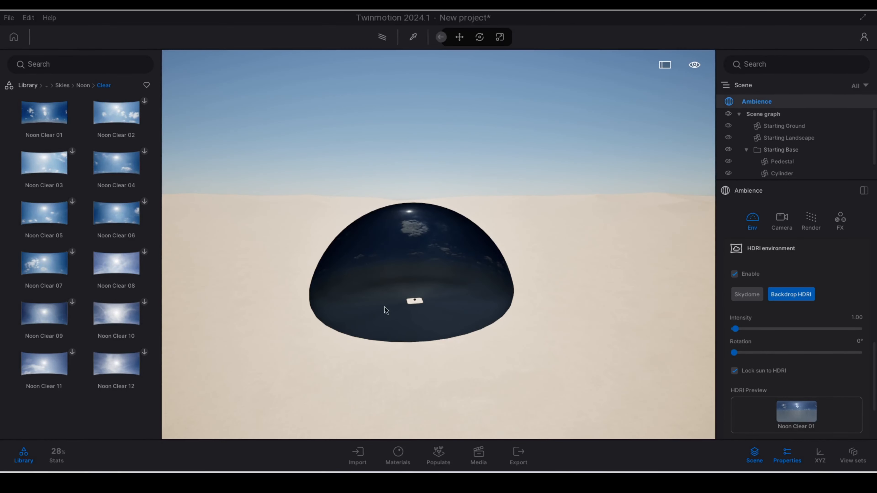
pyautogui.press('a')
pyautogui.press('s')
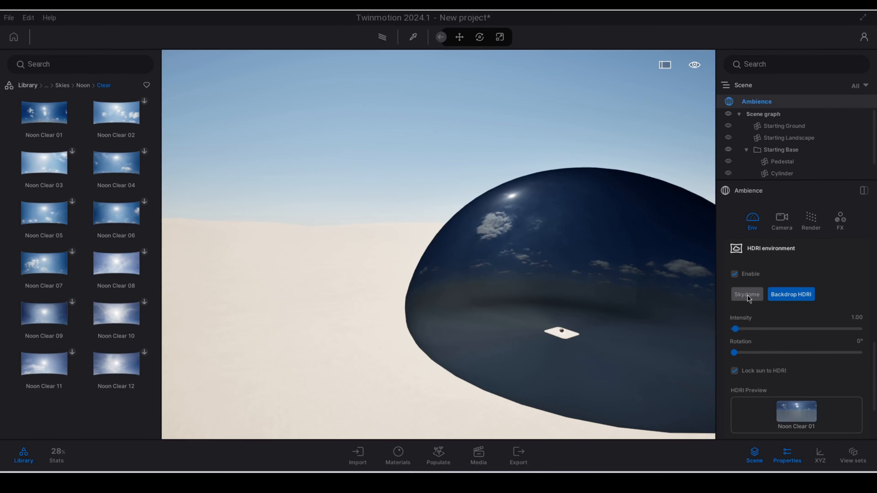
# Step: Compare the Skydome and Backdrop HDRI modes from outside the backdrop dome
pyautogui.click(747, 295)
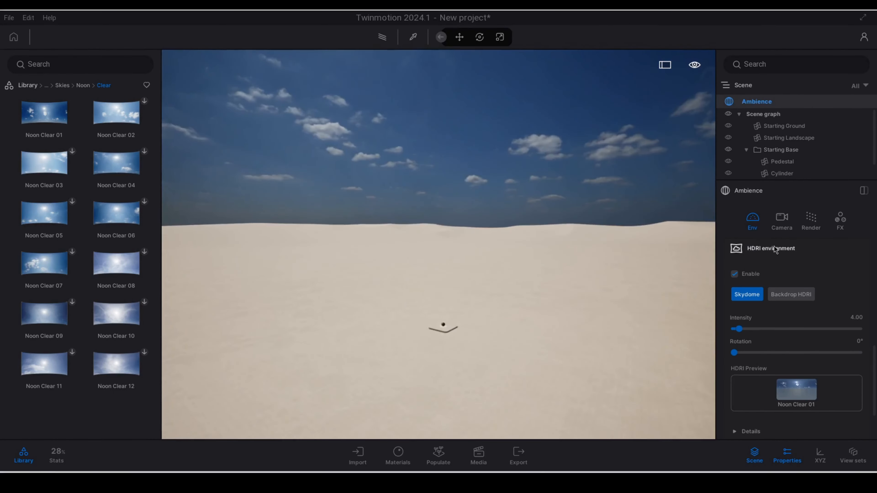
pyautogui.click(791, 294)
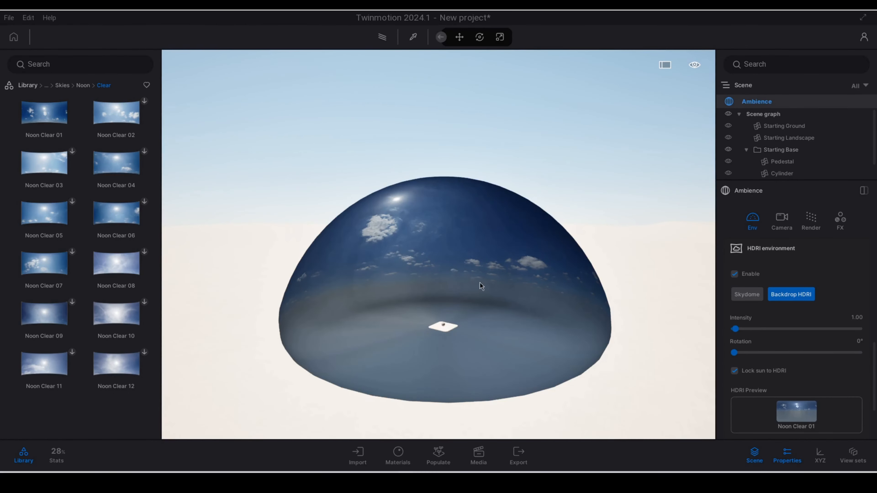
pyautogui.moveTo(734, 352)
pyautogui.mouseDown()
pyautogui.moveTo(800, 346)
pyautogui.moveTo(733, 352)
pyautogui.mouseUp()
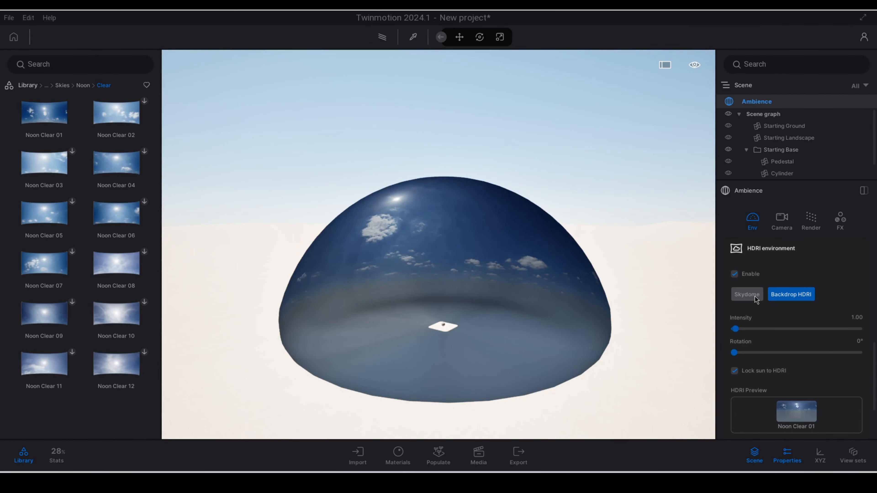
# Step: Switch the HDRI environment to Skydome and set its rotation to 175°
pyautogui.click(748, 295)
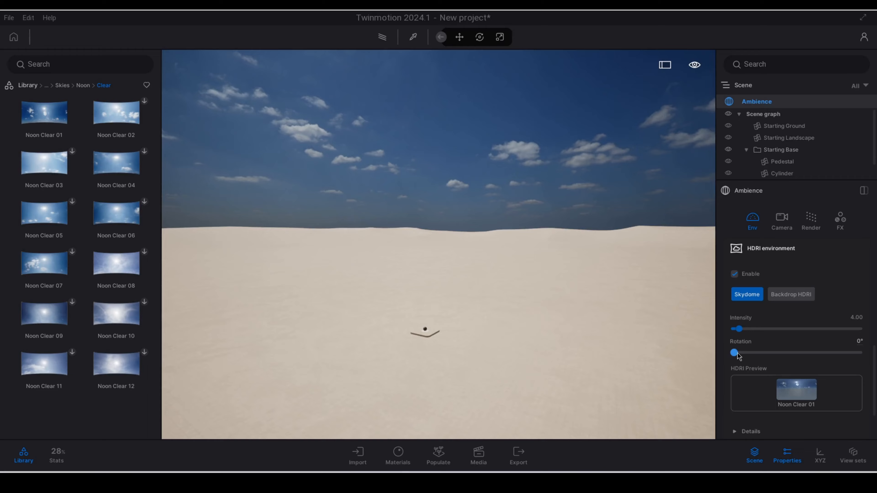
pyautogui.moveTo(734, 353); pyautogui.dragTo(780, 352)
pyautogui.moveTo(438, 244); pyautogui.dragTo(564, 202, button='right')
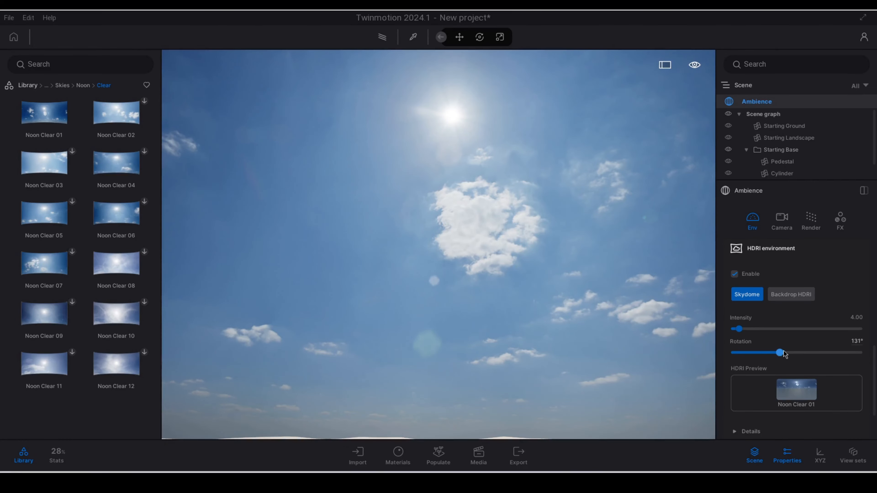
pyautogui.moveTo(784, 353)
pyautogui.mouseDown()
pyautogui.moveTo(774, 352)
pyautogui.moveTo(795, 353)
pyautogui.mouseUp()
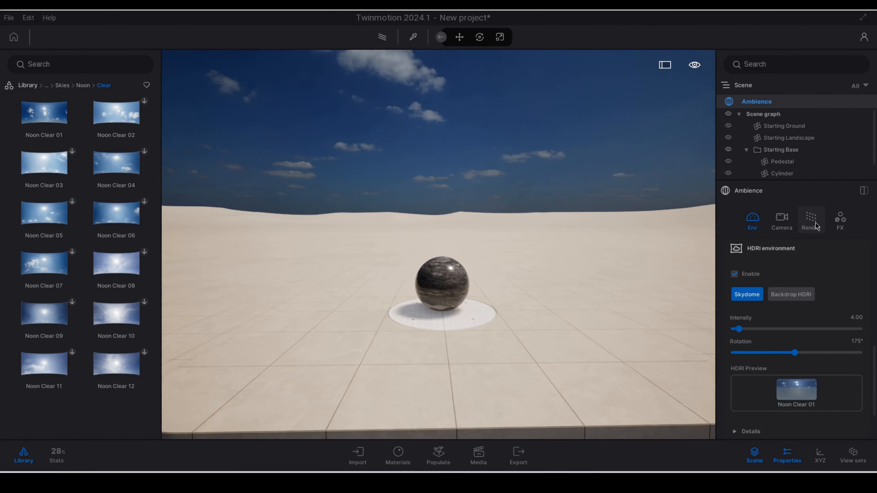
# Step: Change the real-time global illumination from Standard to Lumen
pyautogui.click(814, 223)
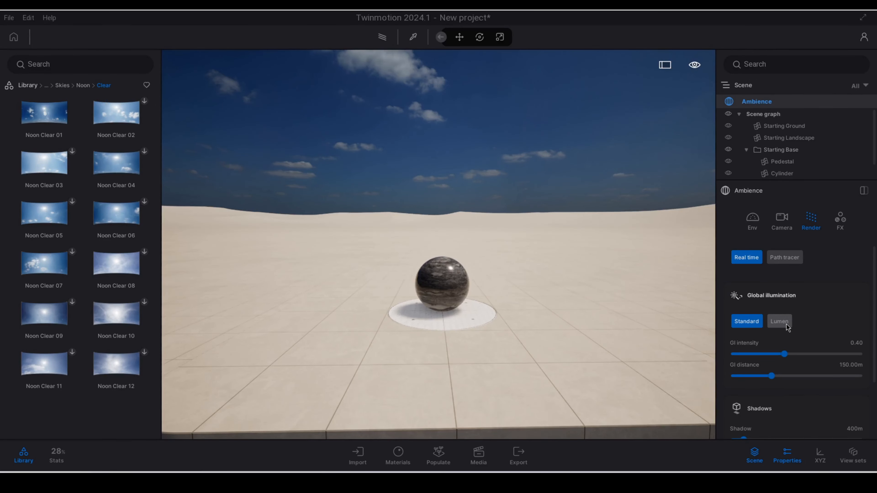
pyautogui.click(786, 325)
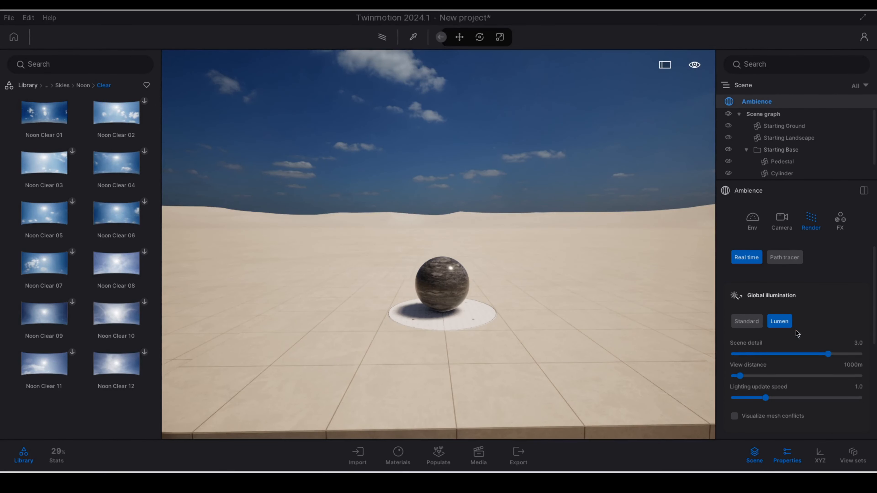
pyautogui.click(753, 218)
# Step: Set the skydome's HDRI intensity to 3.65 and its rotation to 197°
pyautogui.scroll(-3, 568, 291)
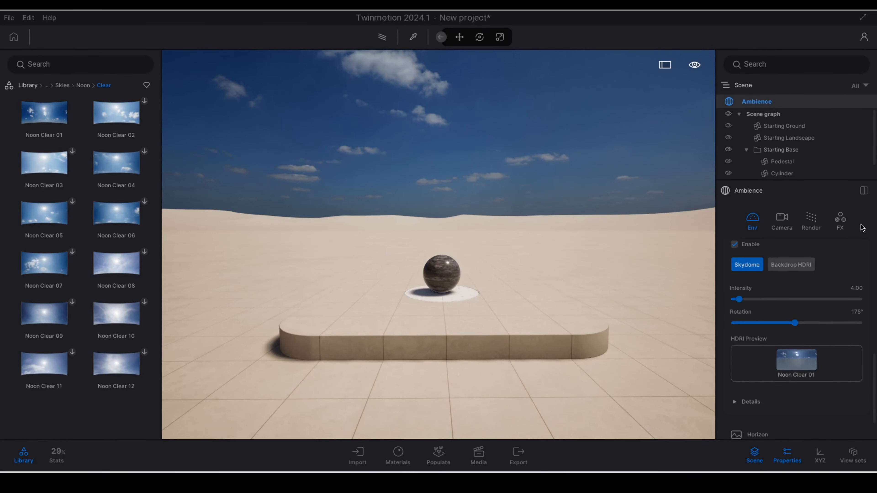
pyautogui.moveTo(543, 175)
pyautogui.mouseDown(button='right')
pyautogui.moveTo(547, 107)
pyautogui.moveTo(552, 114)
pyautogui.moveTo(534, 166)
pyautogui.mouseUp(button='right')
pyautogui.moveTo(739, 299)
pyautogui.mouseDown()
pyautogui.moveTo(755, 299)
pyautogui.moveTo(738, 300)
pyautogui.mouseUp()
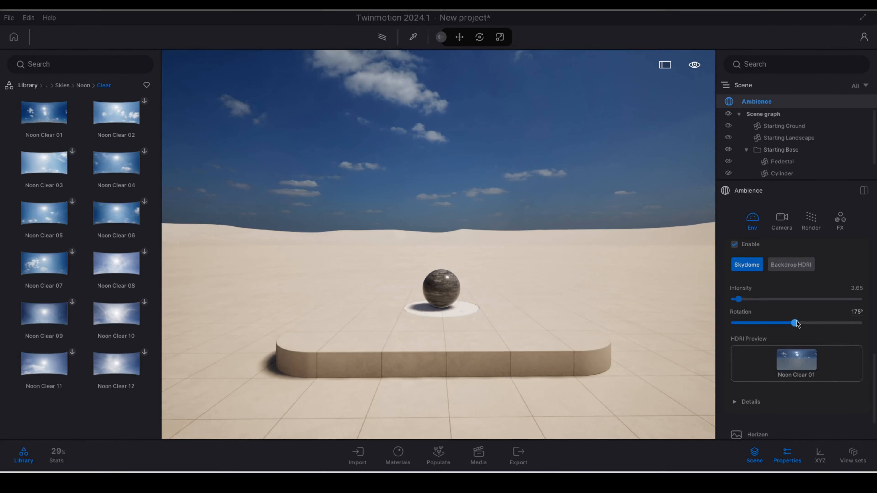
pyautogui.moveTo(478, 204); pyautogui.dragTo(501, 186, button='right')
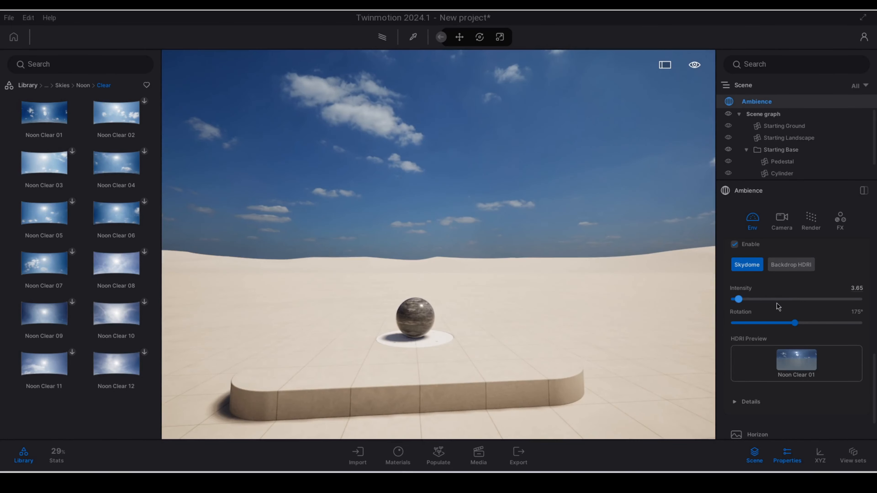
pyautogui.moveTo(796, 325)
pyautogui.mouseDown()
pyautogui.moveTo(730, 322)
pyautogui.moveTo(851, 322)
pyautogui.moveTo(790, 323)
pyautogui.moveTo(803, 323)
pyautogui.mouseUp()
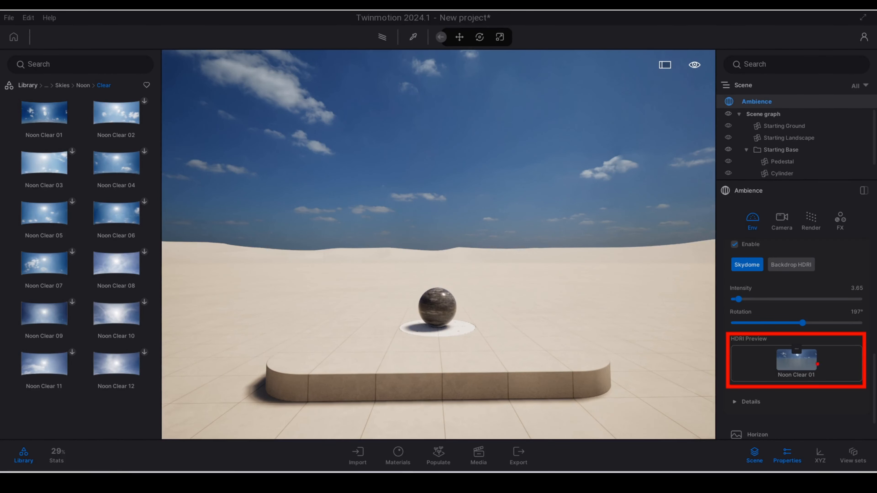
# Step: Check the options for replacing the skydome's HDRI image and close them without choosing one
pyautogui.press('Escape')
pyautogui.press('r')
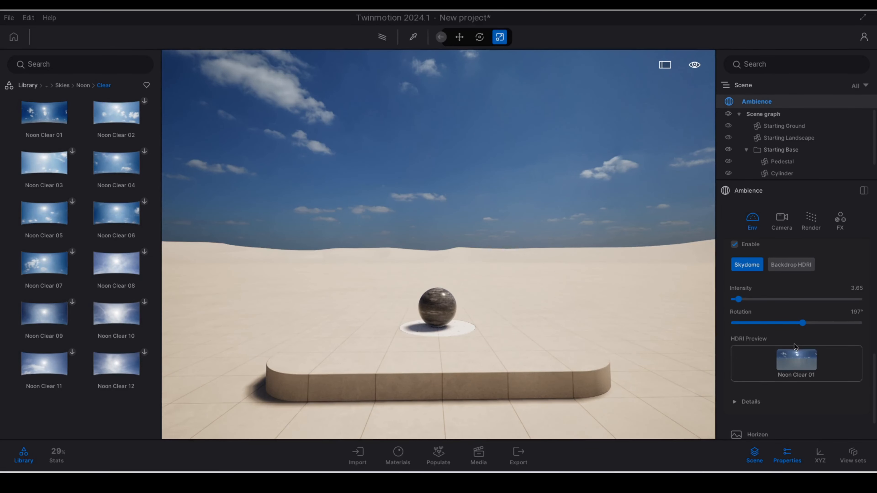
pyautogui.click(793, 353)
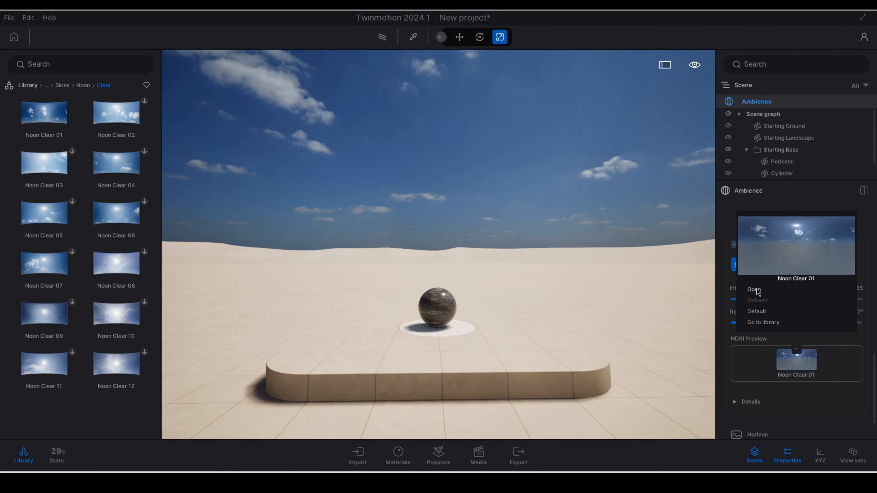
pyautogui.click(485, 219)
# Step: Expand the HDRI environment's details to show the lighting, sun lock and height fog options
pyautogui.scroll(-1, 762, 349)
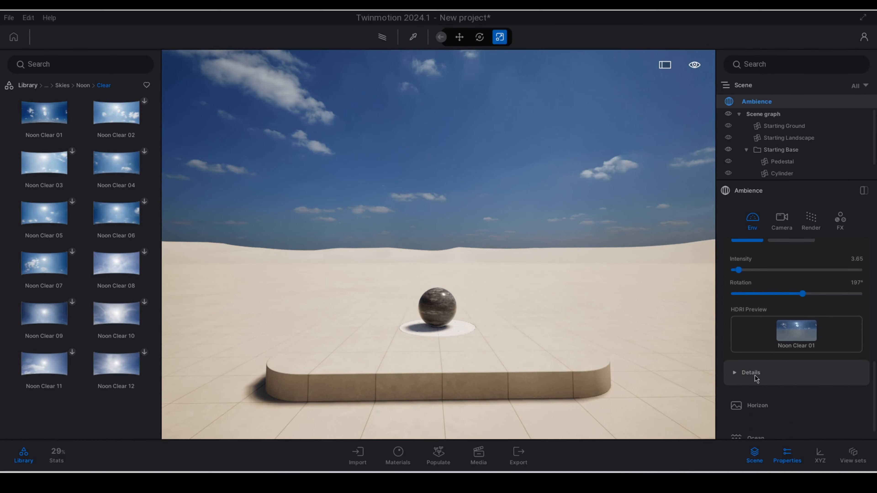
pyautogui.click(739, 373)
pyautogui.scroll(-1, 801, 379)
pyautogui.scroll(-1, 801, 379)
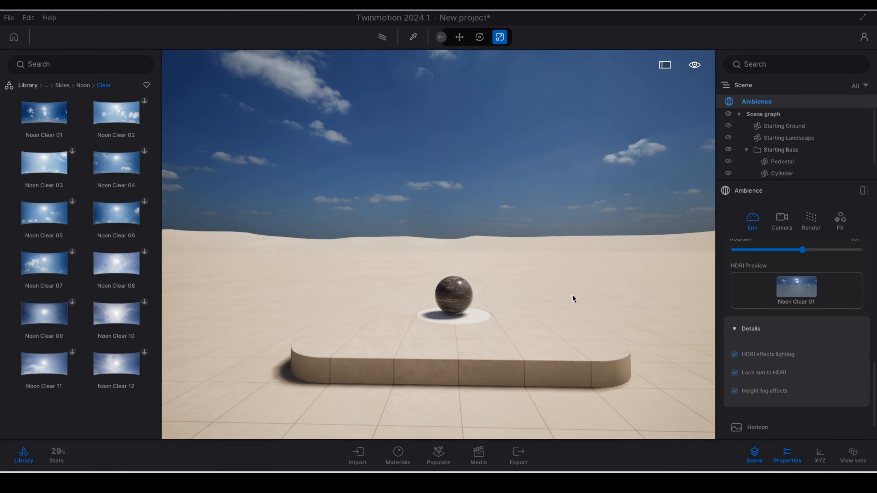
# Step: Apply the Approaching Storm outdoor HDRI from the library to the skydome
pyautogui.click(29, 86)
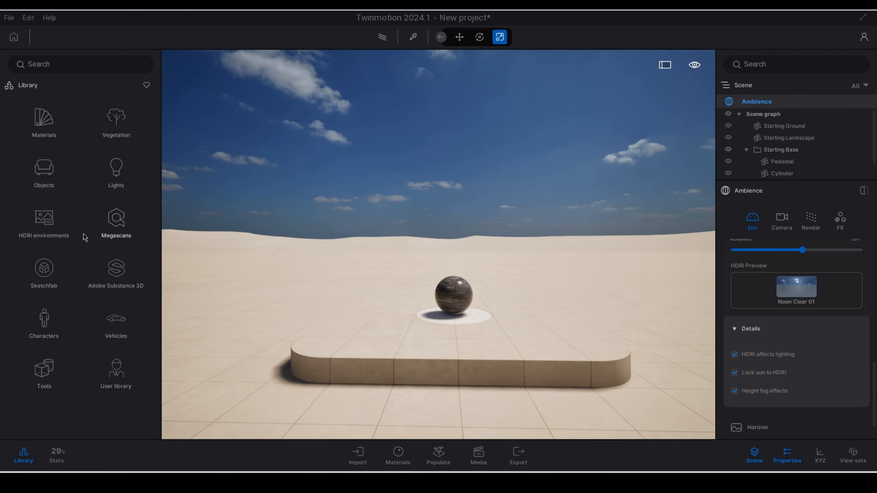
pyautogui.click(44, 228)
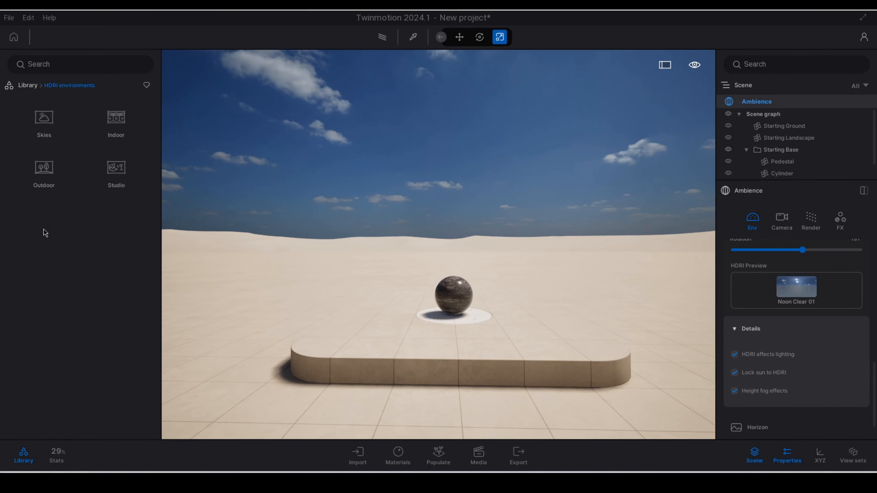
pyautogui.click(31, 88)
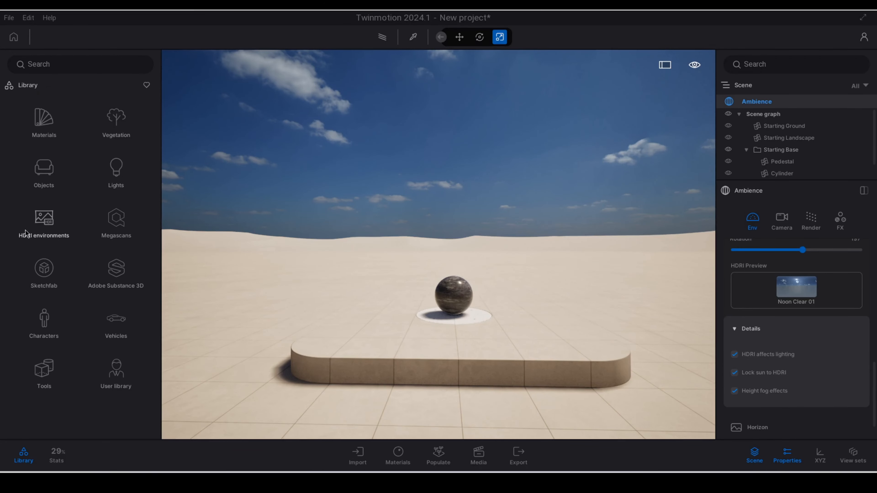
pyautogui.click(47, 229)
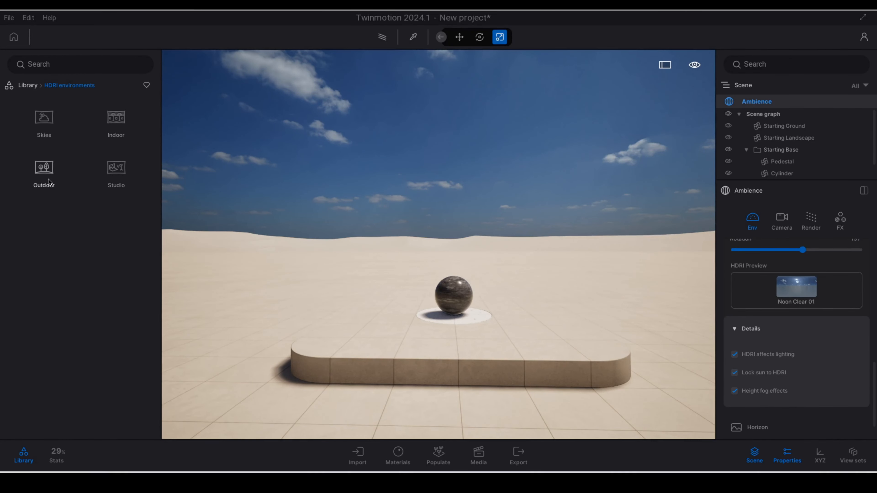
pyautogui.click(44, 173)
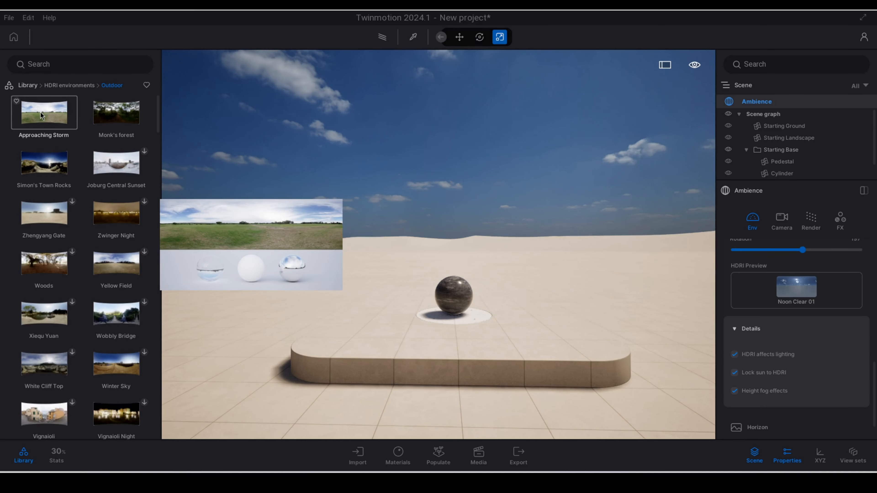
pyautogui.moveTo(41, 115); pyautogui.dragTo(793, 294)
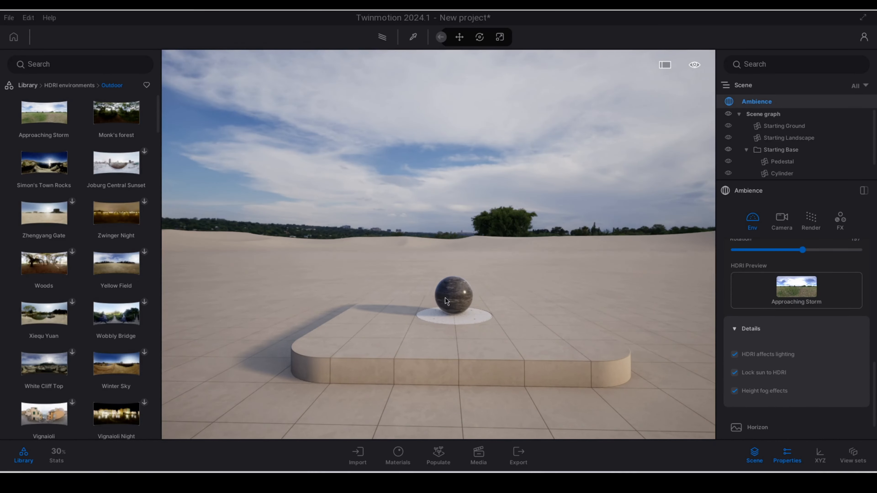
# Step: Hide the Starting Landscape in the scene
pyautogui.moveTo(486, 289); pyautogui.dragTo(536, 283, button='right')
pyautogui.press('w')
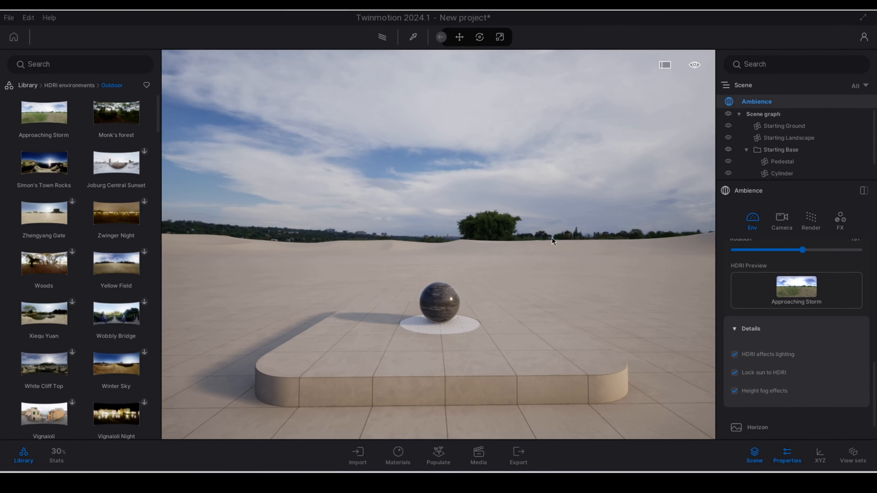
pyautogui.click(728, 138)
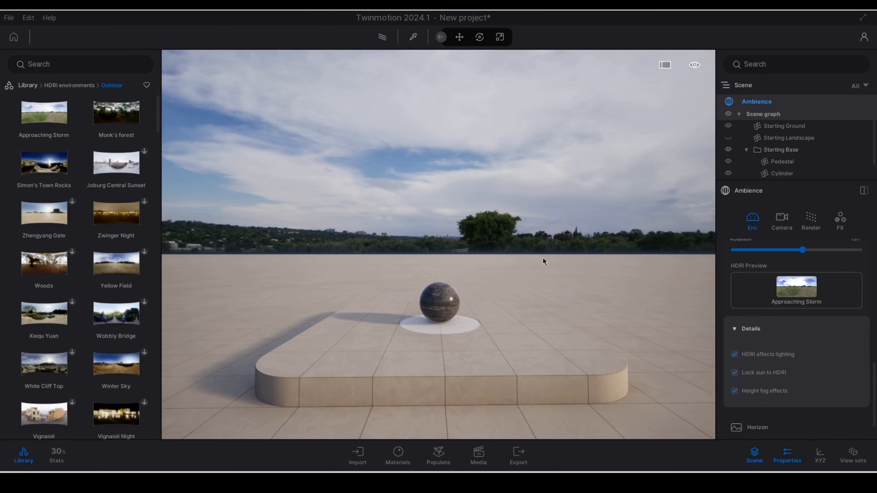
# Step: Place a Box 1m primitive on the ground beside the starting base and scale it up by about 1.65
pyautogui.moveTo(508, 268)
pyautogui.mouseDown(button='right')
pyautogui.moveTo(622, 266)
pyautogui.moveTo(390, 271)
pyautogui.moveTo(504, 275)
pyautogui.mouseUp(button='right')
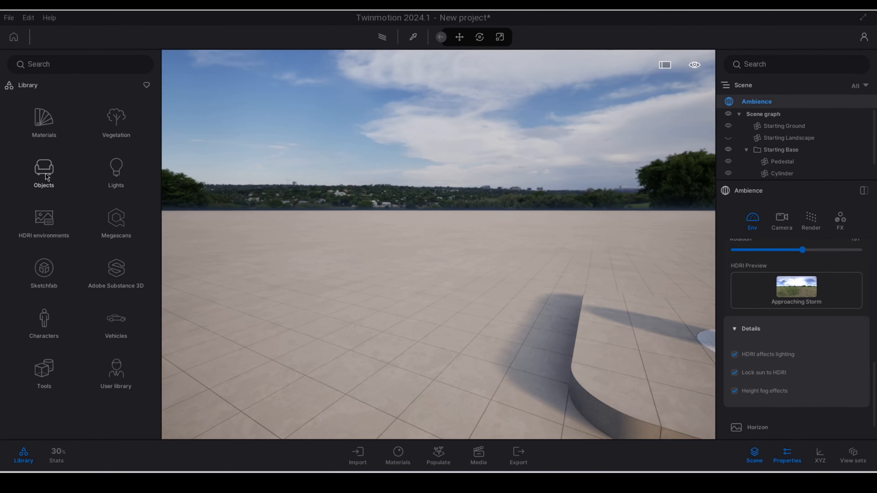
pyautogui.click(46, 171)
pyautogui.click(47, 172)
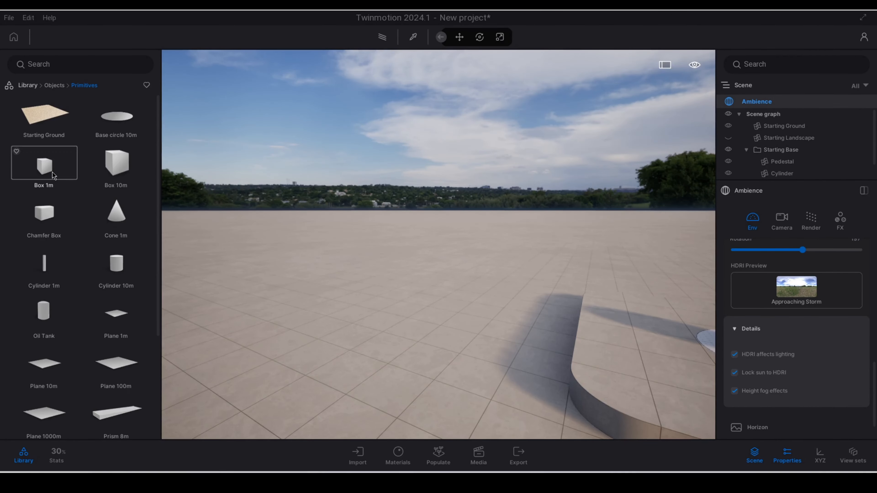
pyautogui.moveTo(47, 172); pyautogui.dragTo(443, 270)
pyautogui.press('Tab')
pyautogui.press('Tab')
pyautogui.click(453, 330)
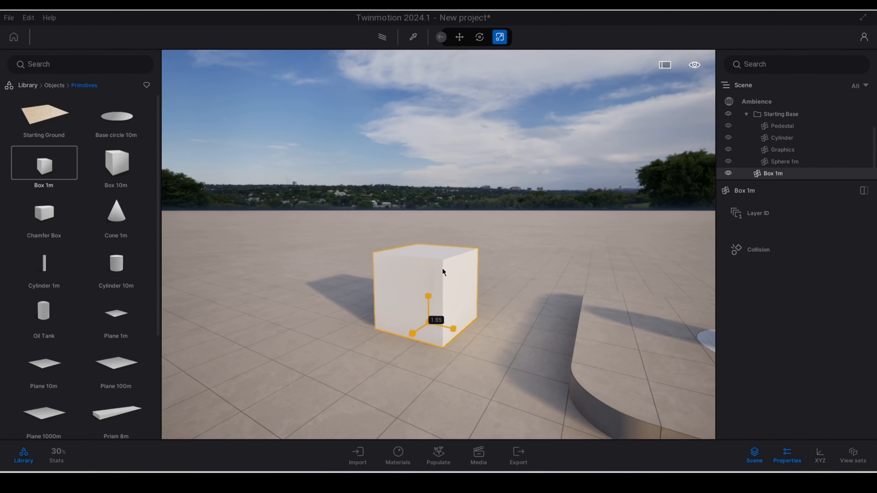
pyautogui.click(505, 280)
# Step: Make the box's material reflective by setting its metallic intensity to 38% and its roughness intensity to 0%
pyautogui.click(756, 101)
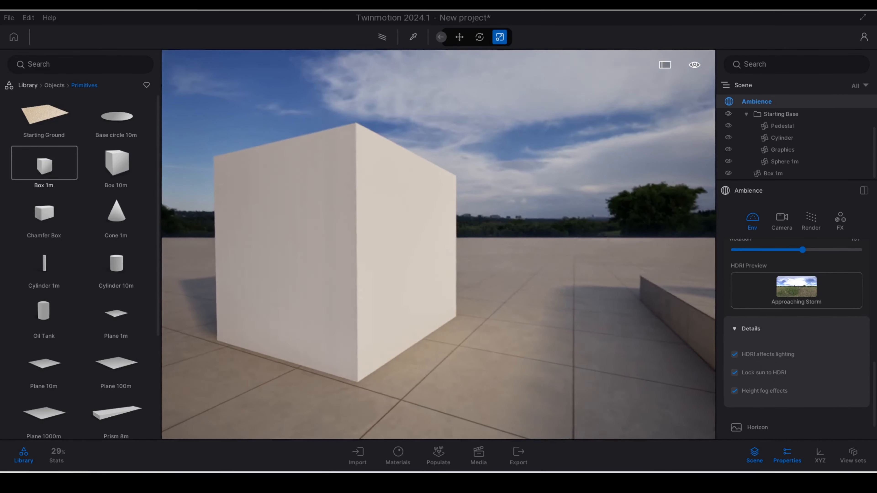
pyautogui.scroll(3, 515, 330)
pyautogui.scroll(-2, 515, 330)
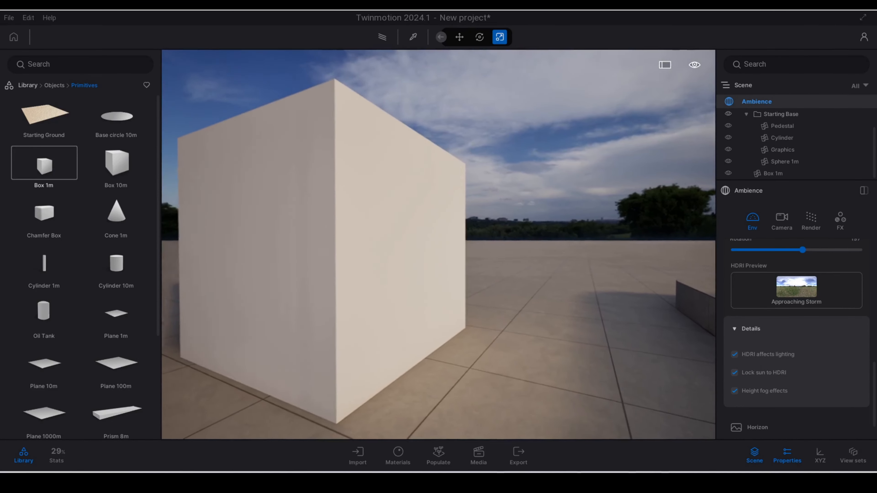
pyautogui.press('t')
pyautogui.click(427, 269)
pyautogui.scroll(1, 789, 333)
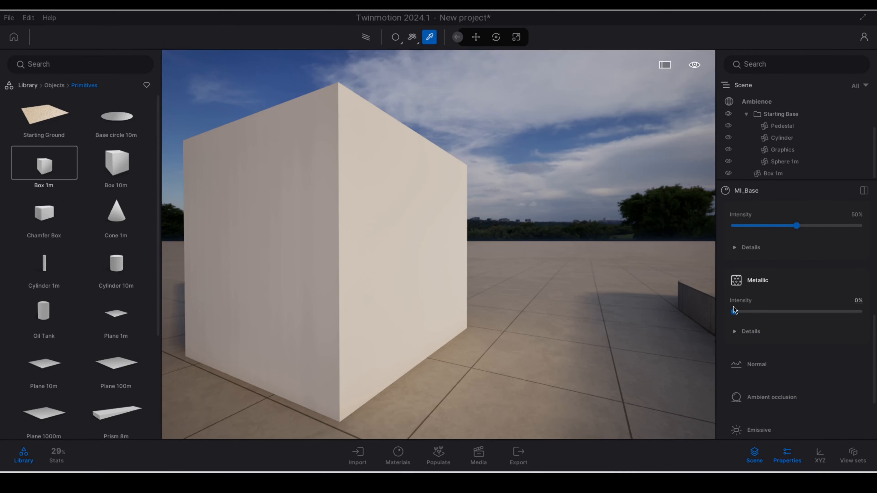
pyautogui.moveTo(734, 312); pyautogui.dragTo(781, 312)
pyautogui.moveTo(796, 226); pyautogui.dragTo(735, 225)
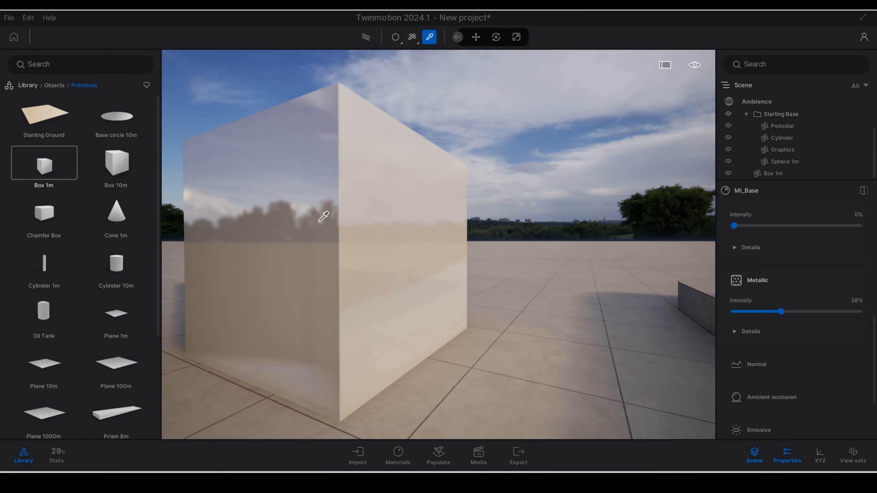
pyautogui.press('Escape')
# Step: Return to the Ambience environment settings and set the skydome HDRI's rotation to 193°
pyautogui.press('d')
pyautogui.moveTo(460, 234); pyautogui.dragTo(422, 246, button='right')
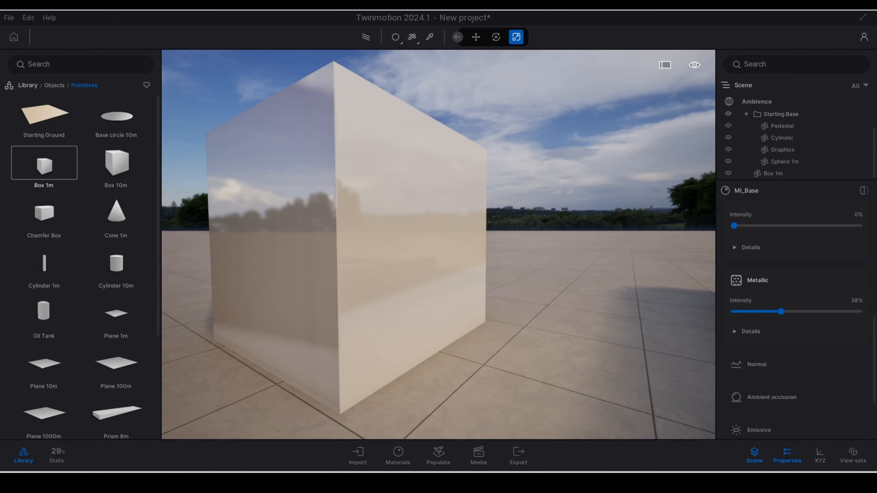
pyautogui.scroll(-3, 825, 404)
pyautogui.scroll(4, 787, 263)
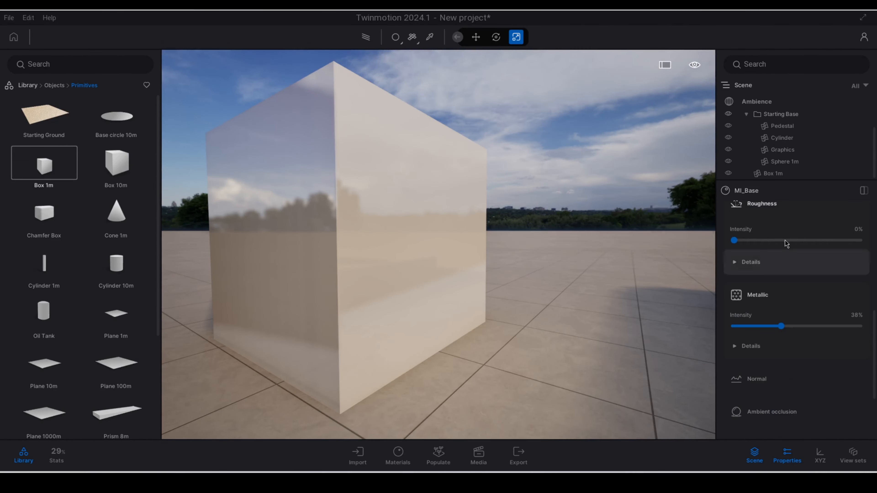
pyautogui.click(771, 104)
pyautogui.scroll(-5, 743, 331)
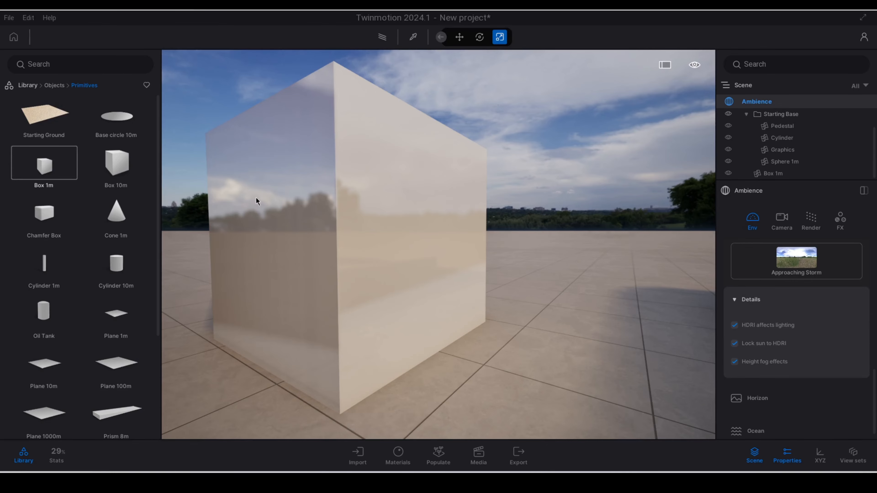
pyautogui.scroll(3, 339, 232)
pyautogui.scroll(2, 831, 343)
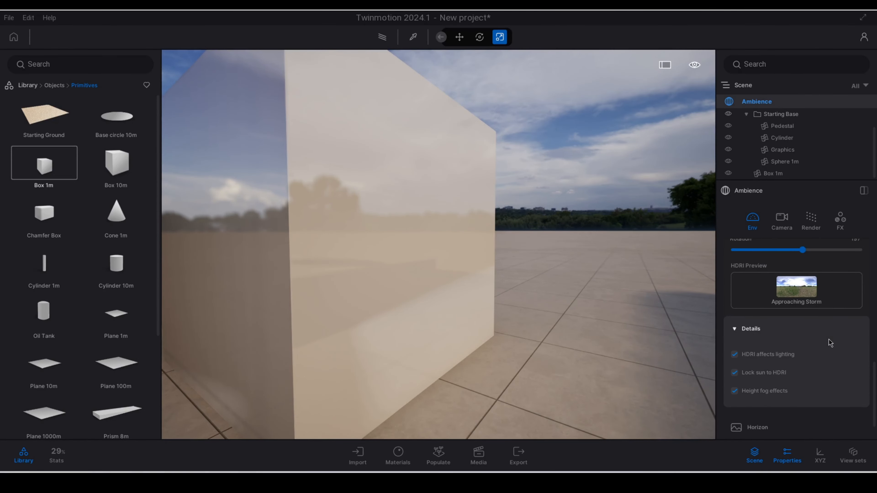
pyautogui.scroll(1, 831, 344)
pyautogui.moveTo(802, 278)
pyautogui.mouseDown()
pyautogui.moveTo(756, 279)
pyautogui.moveTo(801, 279)
pyautogui.mouseUp()
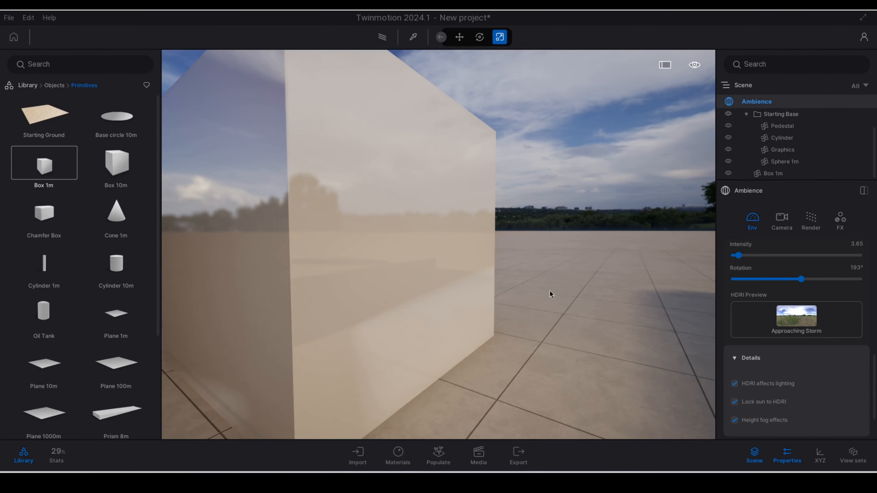
# Step: Stop the HDRI from affecting the lighting and set the skydome's rotation to 88°
pyautogui.click(754, 385)
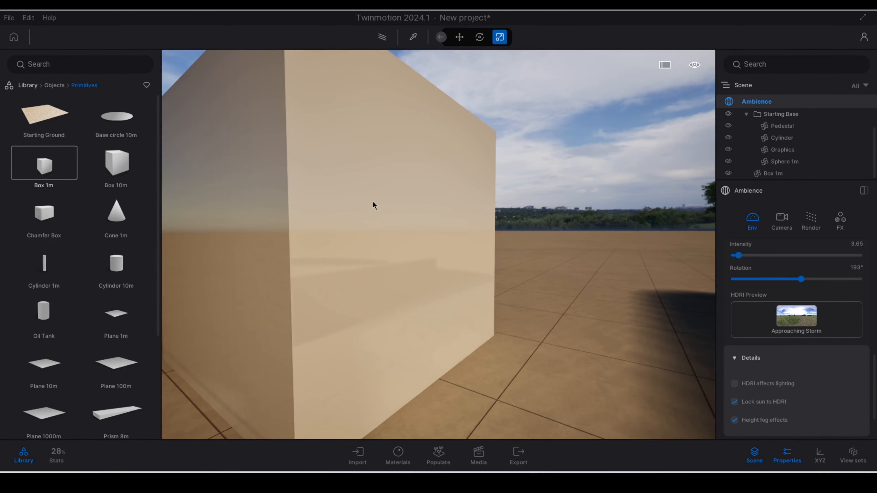
pyautogui.moveTo(801, 280); pyautogui.dragTo(765, 279)
pyautogui.press('s')
pyautogui.moveTo(628, 301); pyautogui.dragTo(579, 282, button='right')
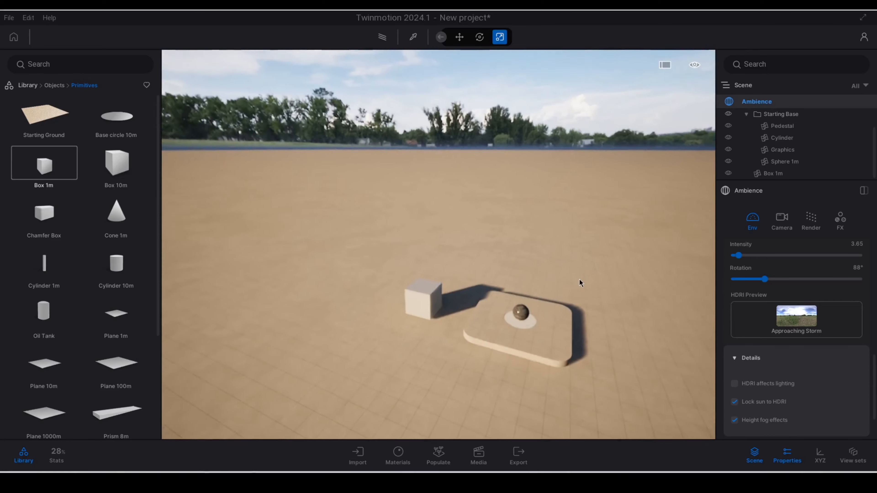
# Step: Let the HDRI affect the scene lighting again and examine the box and base from closer up
pyautogui.click(751, 385)
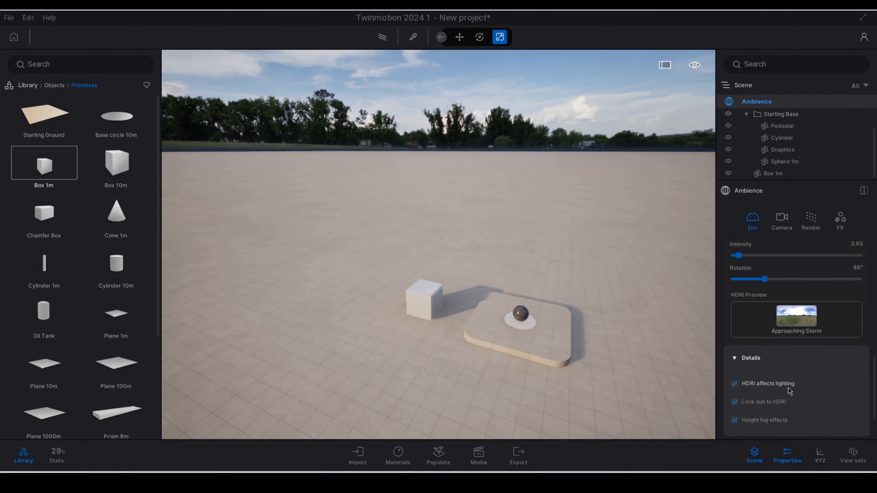
pyautogui.moveTo(584, 257); pyautogui.dragTo(598, 241, button='right')
pyautogui.press('w')
pyautogui.moveTo(427, 282); pyautogui.dragTo(465, 289, button='right')
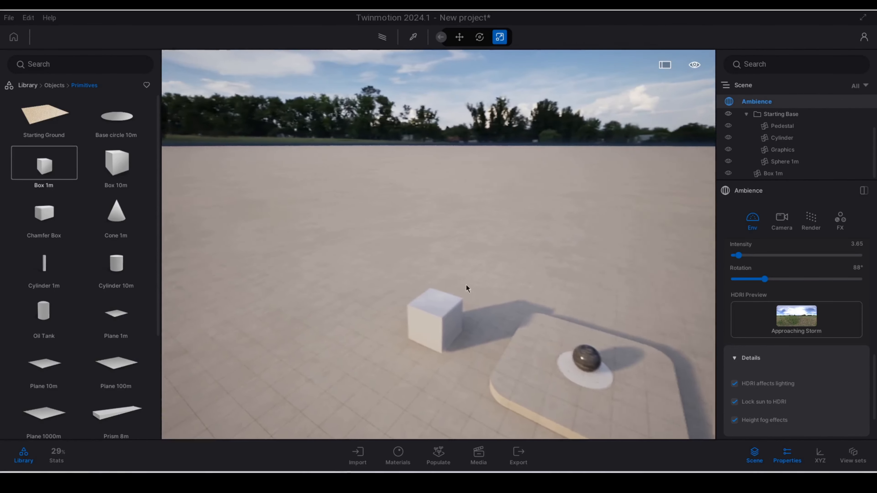
# Step: Toggle the HDRI's effect on lighting to compare the box's reflections and shadows with and without it
pyautogui.click(737, 384)
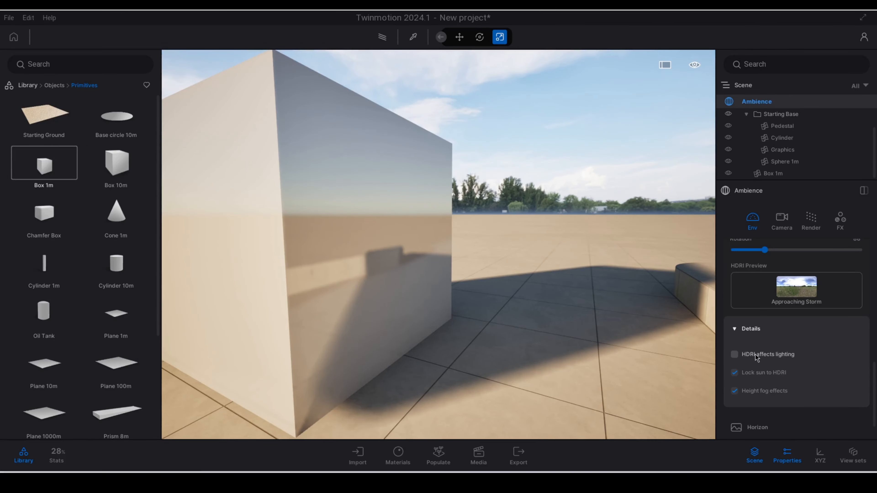
pyautogui.click(756, 356)
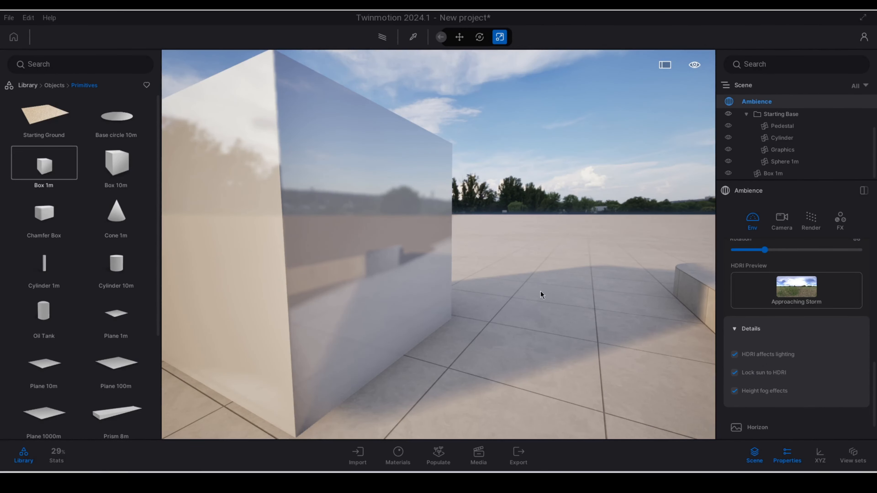
pyautogui.click(746, 356)
pyautogui.scroll(-5, 541, 273)
pyautogui.scroll(3, 760, 329)
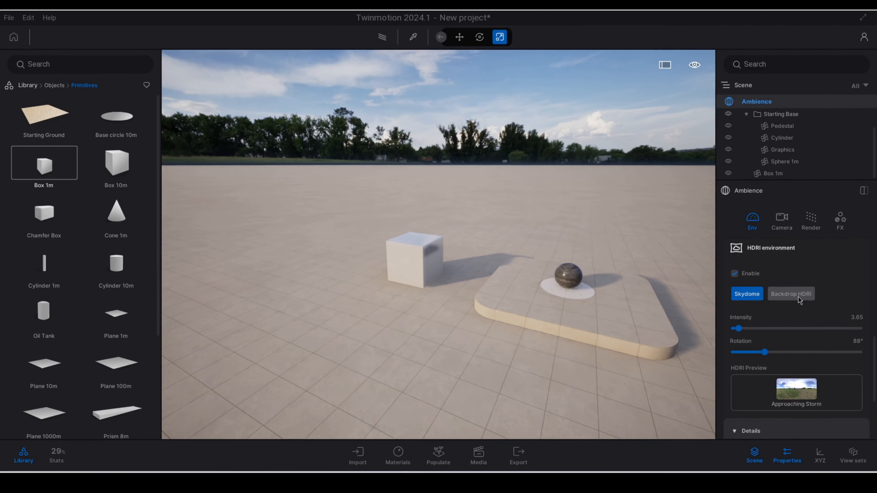
# Step: Switch the HDRI environment to Backdrop HDRI and examine the dome from outside
pyautogui.click(794, 294)
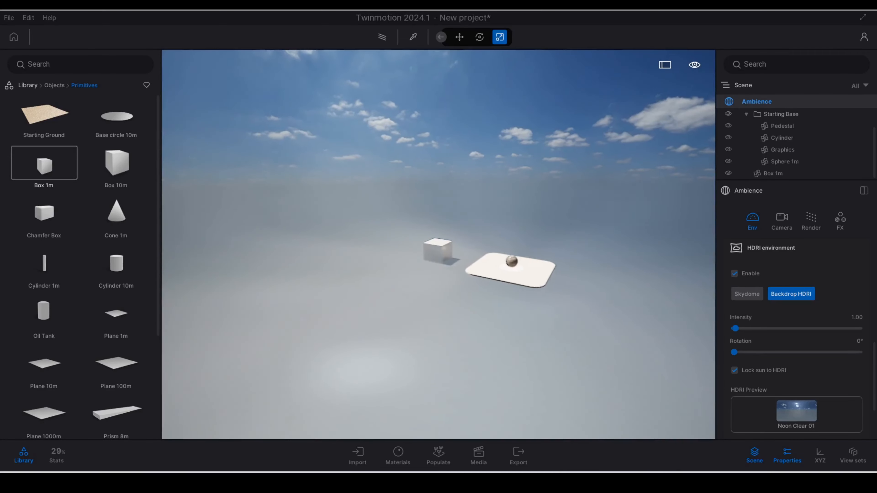
pyautogui.scroll(-10, 439, 244)
pyautogui.scroll(5, 438, 245)
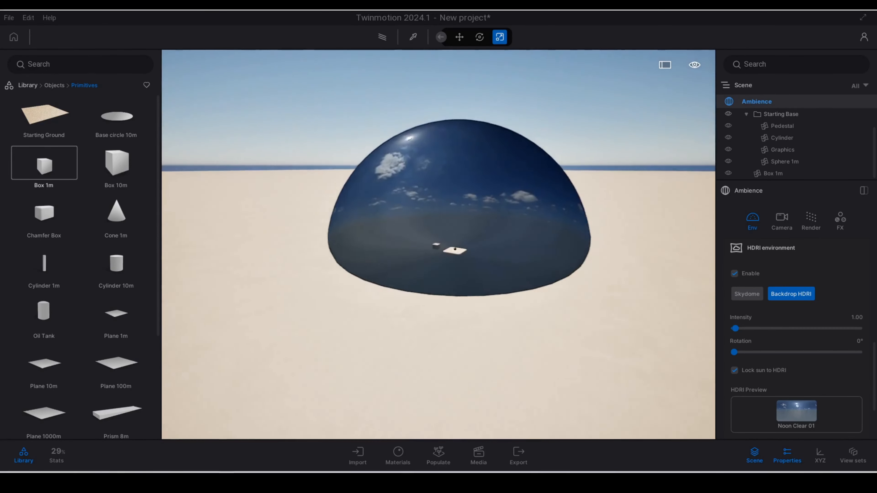
pyautogui.moveTo(438, 245); pyautogui.dragTo(490, 183, button='right')
# Step: Apply the Approaching Storm outdoor HDRI from the library to the backdrop
pyautogui.moveTo(796, 417)
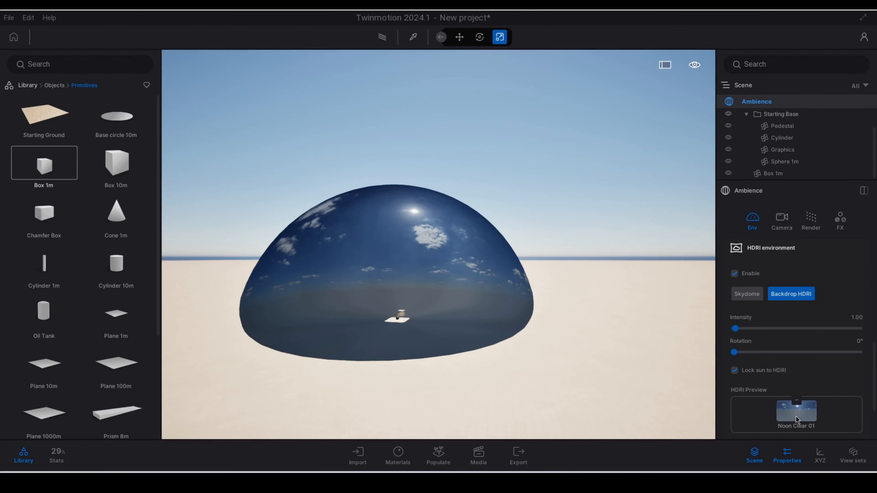
pyautogui.click(33, 84)
pyautogui.click(46, 218)
pyautogui.click(117, 167)
pyautogui.moveTo(52, 139); pyautogui.dragTo(817, 408)
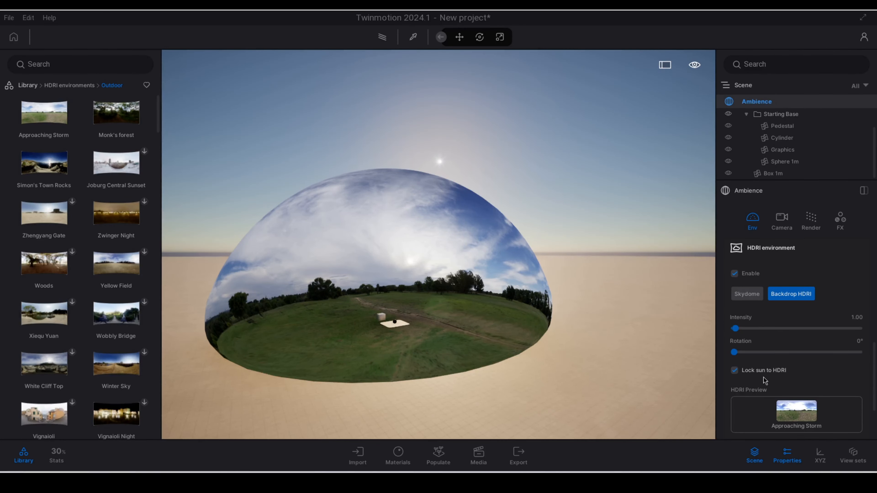
# Step: Set the backdrop HDRI's rotation to 24° while checking how the sun follows the dome
pyautogui.press('d')
pyautogui.moveTo(539, 291); pyautogui.dragTo(532, 291, button='right')
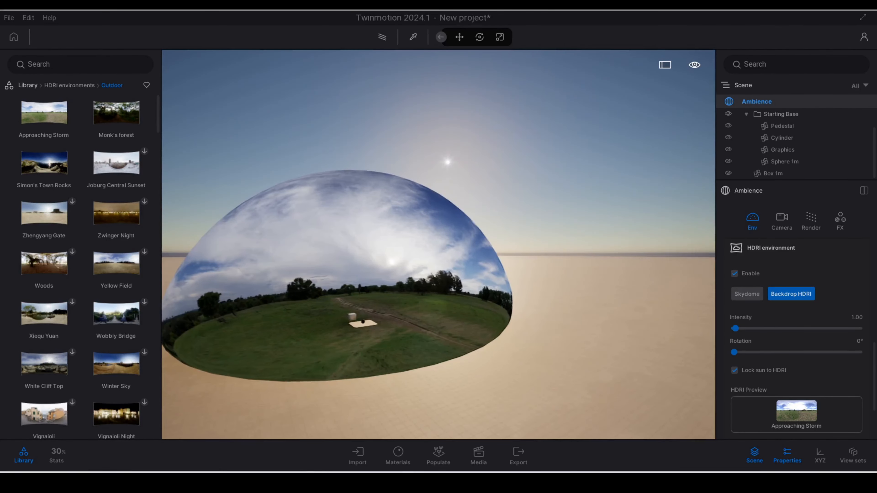
pyautogui.press('d')
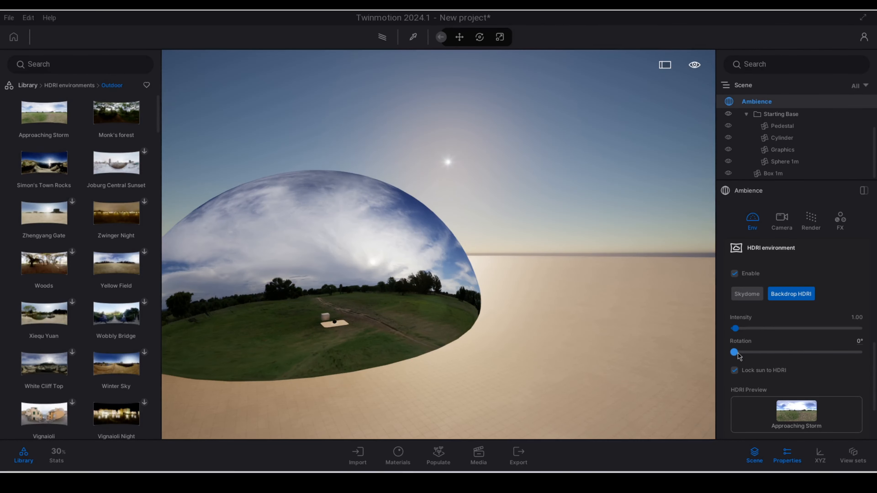
pyautogui.moveTo(735, 352); pyautogui.dragTo(745, 352)
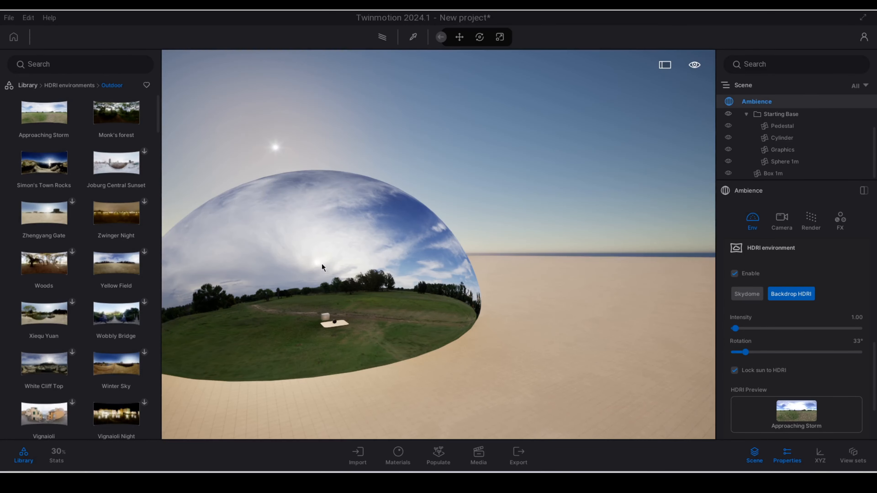
pyautogui.moveTo(746, 352); pyautogui.dragTo(742, 352)
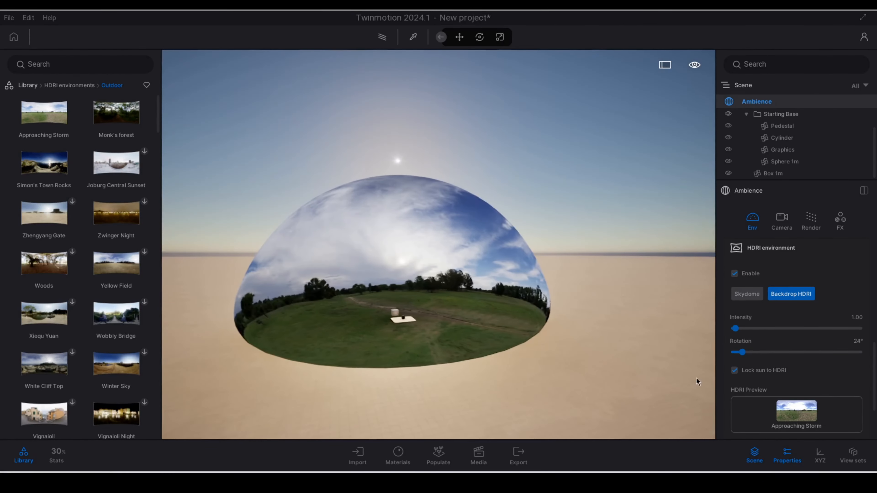
# Step: Unlock the sun from the backdrop HDRI and look at the sun's position in the sky
pyautogui.click(740, 372)
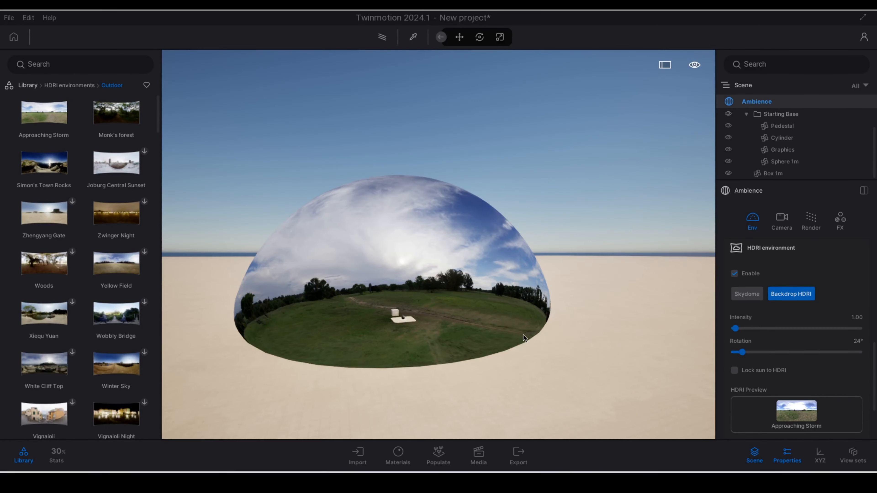
pyautogui.moveTo(523, 338); pyautogui.dragTo(689, 223)
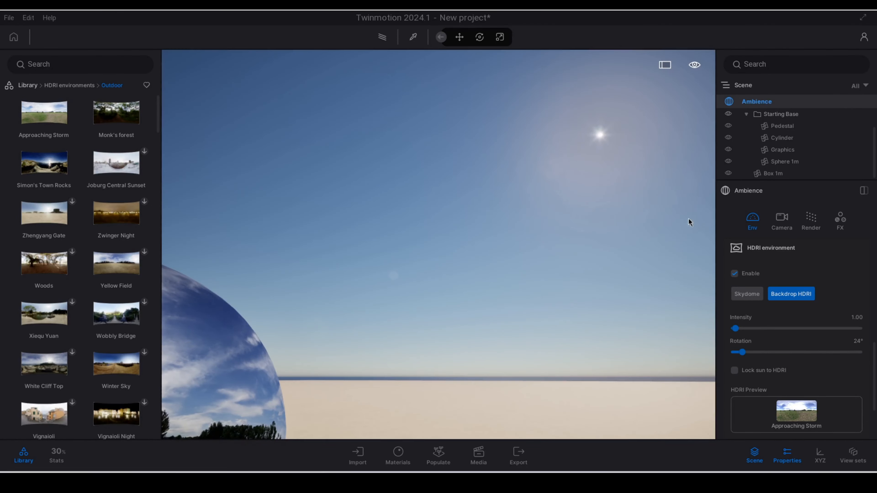
pyautogui.moveTo(604, 223); pyautogui.dragTo(581, 179, button='right')
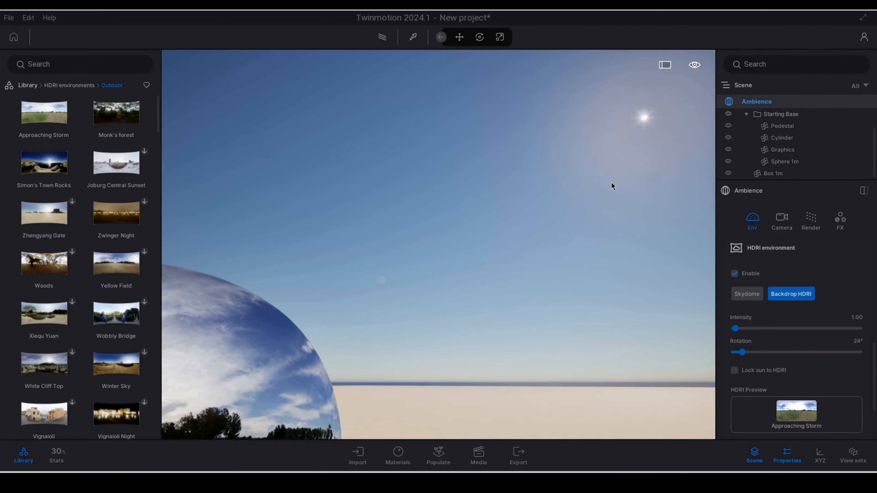
# Step: Set the time of day to 07:52 and the sun's north offset to 314°
pyautogui.scroll(6, 775, 300)
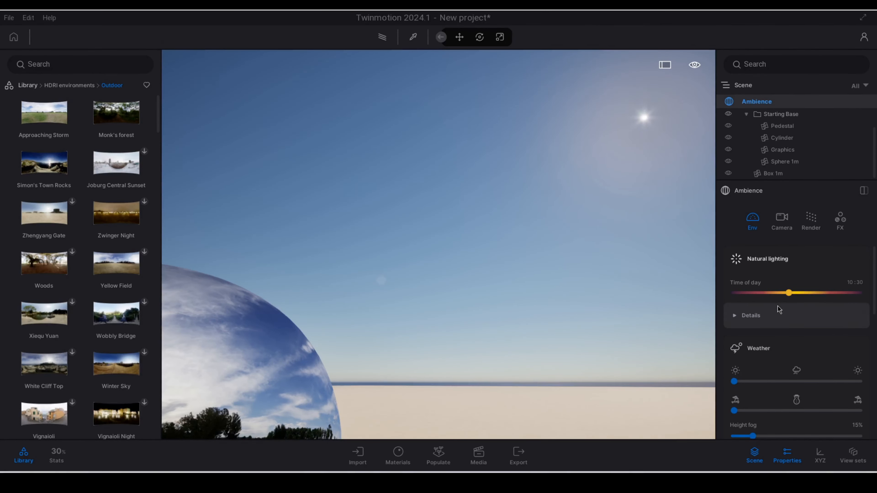
pyautogui.moveTo(789, 293); pyautogui.dragTo(775, 293)
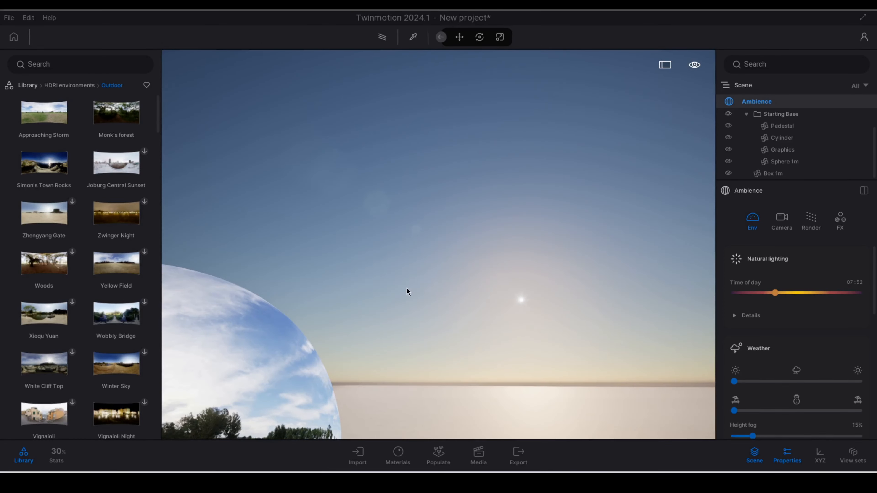
pyautogui.moveTo(407, 291); pyautogui.dragTo(295, 387, button='right')
pyautogui.scroll(-5, 797, 363)
pyautogui.moveTo(734, 382); pyautogui.dragTo(843, 371)
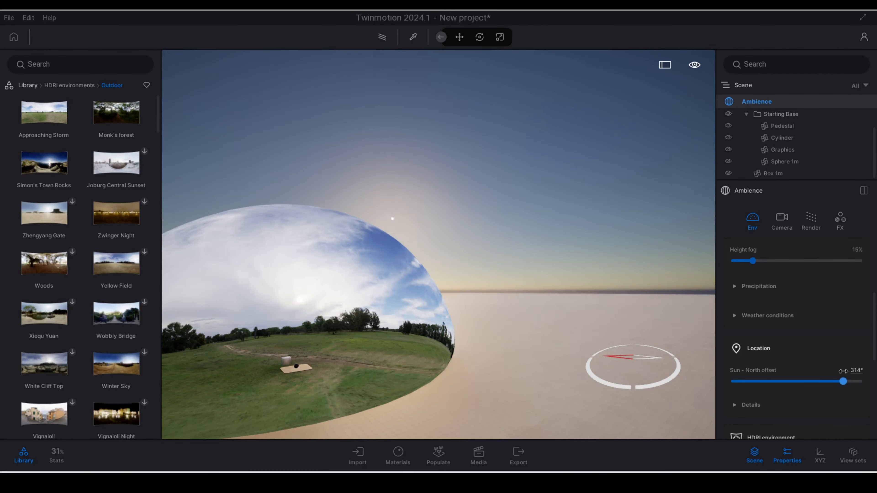
# Step: Switch the HDRI environment back to Skydome and look at the sky's sun from near the box
pyautogui.scroll(-4, 829, 366)
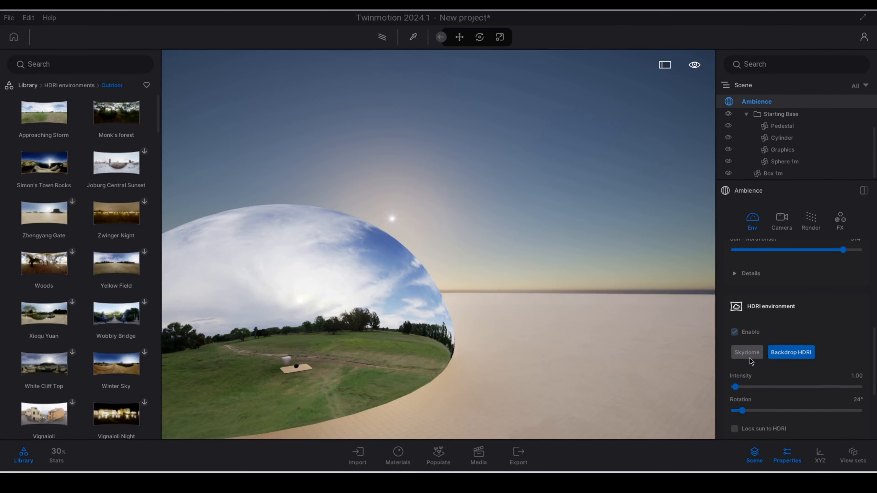
pyautogui.click(747, 352)
pyautogui.scroll(-4, 749, 363)
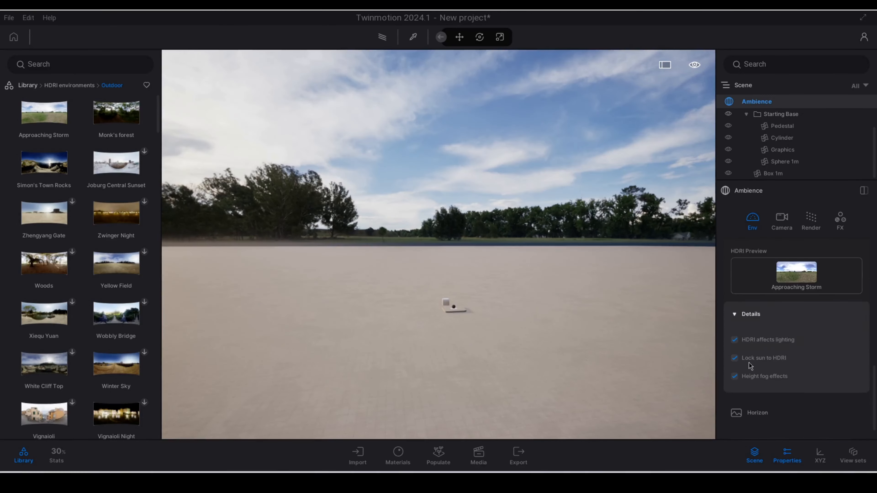
pyautogui.moveTo(536, 296); pyautogui.dragTo(359, 320, button='right')
pyautogui.press('w')
pyautogui.press('d')
pyautogui.moveTo(501, 299); pyautogui.dragTo(471, 212, button='right')
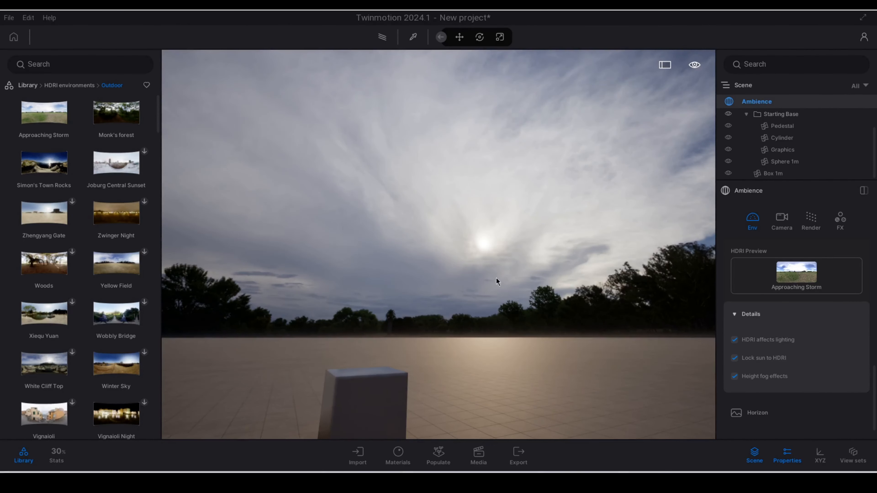
# Step: Rotate the Skydome HDRI to 110° and then to 85° while watching the shadow of the box
pyautogui.moveTo(474, 266); pyautogui.dragTo(376, 292, button='right')
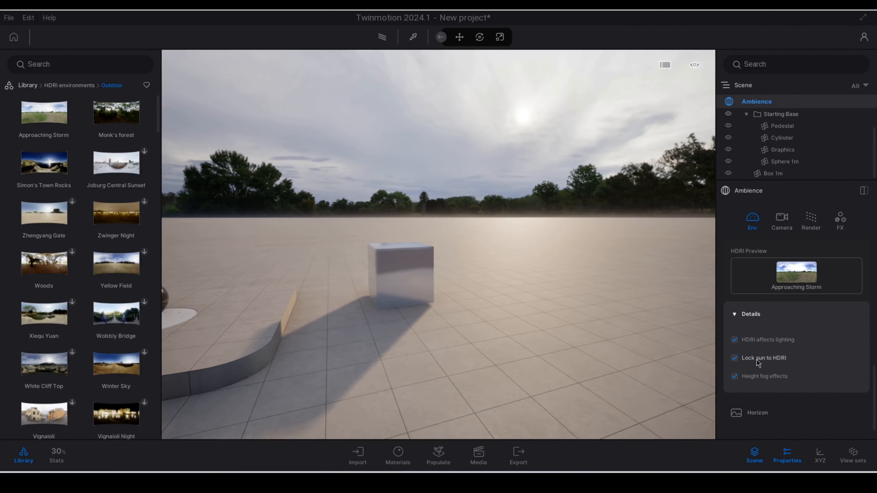
pyautogui.scroll(2, 772, 364)
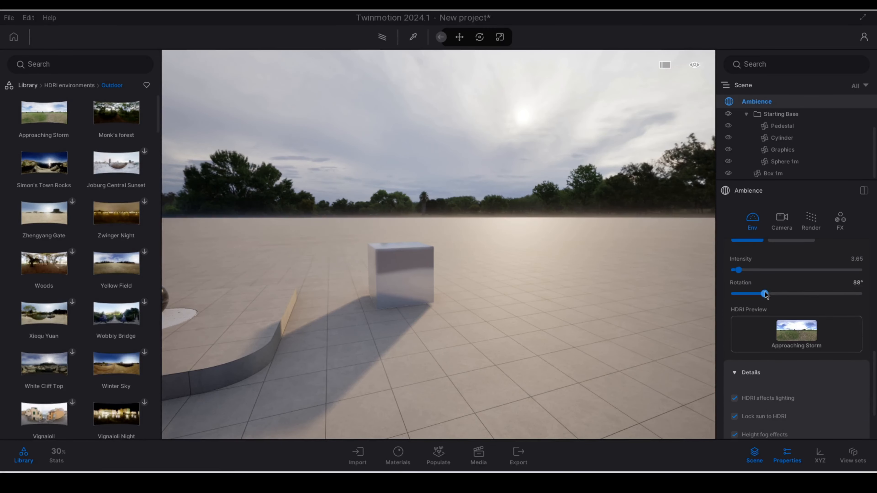
pyautogui.moveTo(760, 294); pyautogui.dragTo(773, 294)
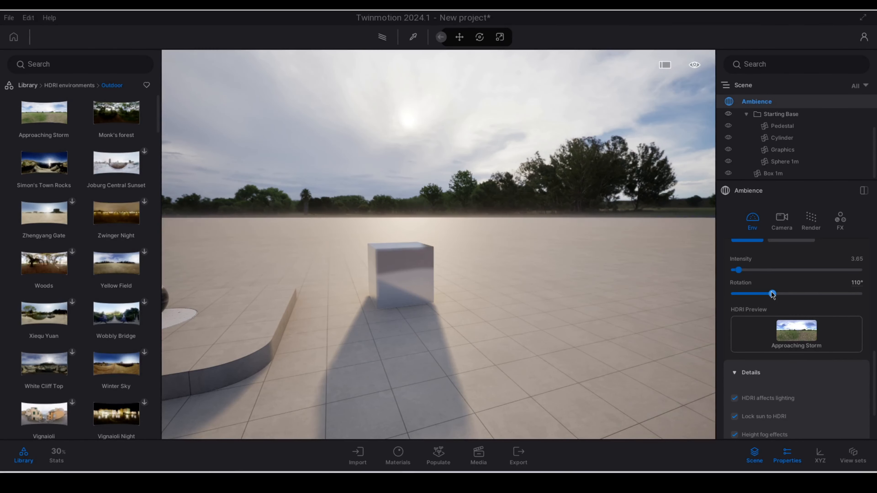
pyautogui.moveTo(773, 293)
pyautogui.mouseDown()
pyautogui.moveTo(784, 294)
pyautogui.moveTo(764, 294)
pyautogui.mouseUp()
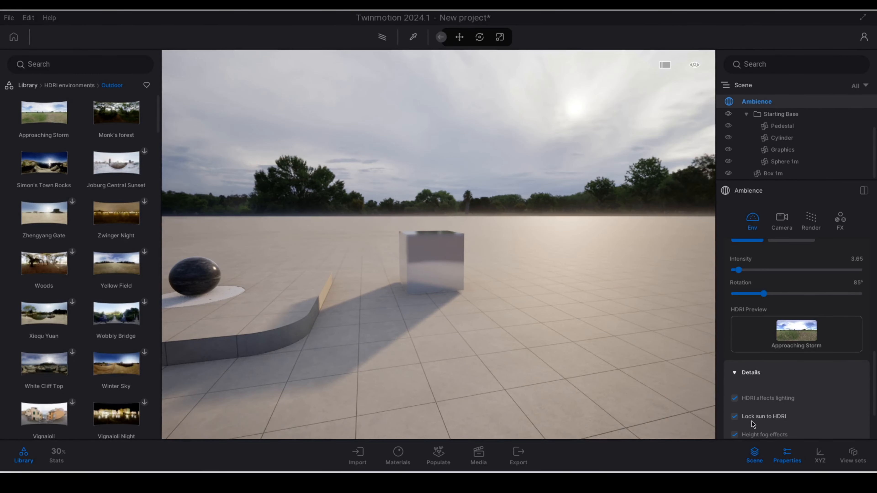
# Step: Unlock the sun from the Skydome HDRI and look at the lighting on the box from different sides
pyautogui.click(735, 416)
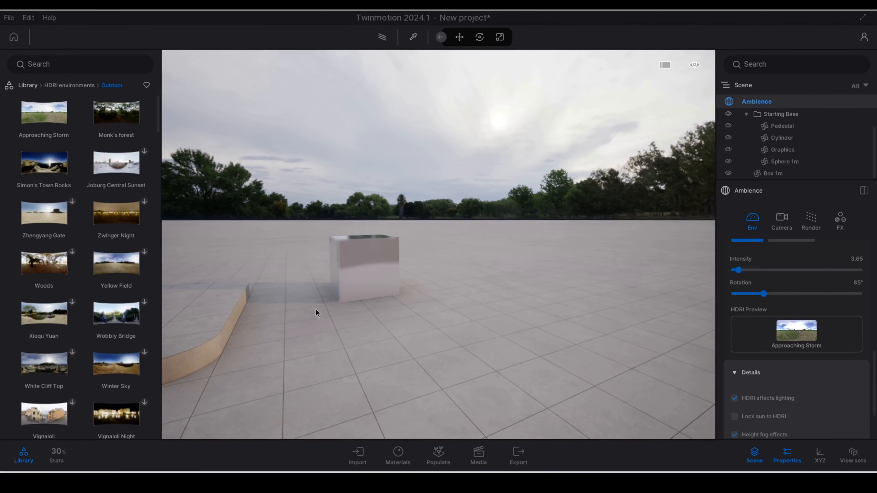
pyautogui.press('w')
pyautogui.moveTo(316, 309); pyautogui.dragTo(207, 325, button='right')
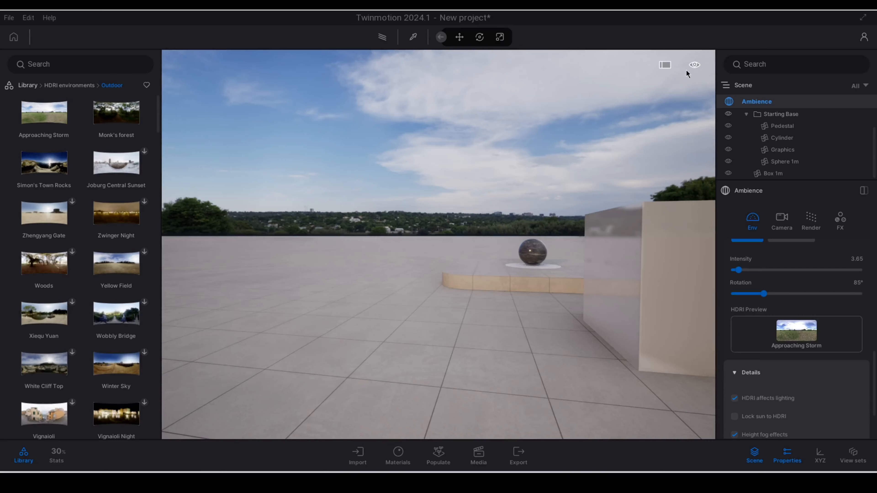
pyautogui.moveTo(695, 65)
pyautogui.moveTo(694, 91)
pyautogui.moveTo(662, 116); pyautogui.dragTo(662, 123)
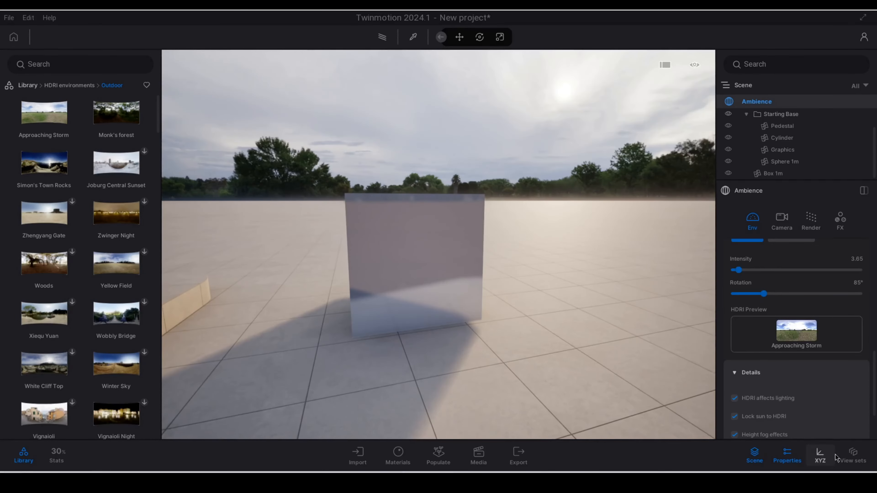
# Step: Hide the Starting Ground and look at the area beneath and around the box
pyautogui.scroll(-2, 811, 422)
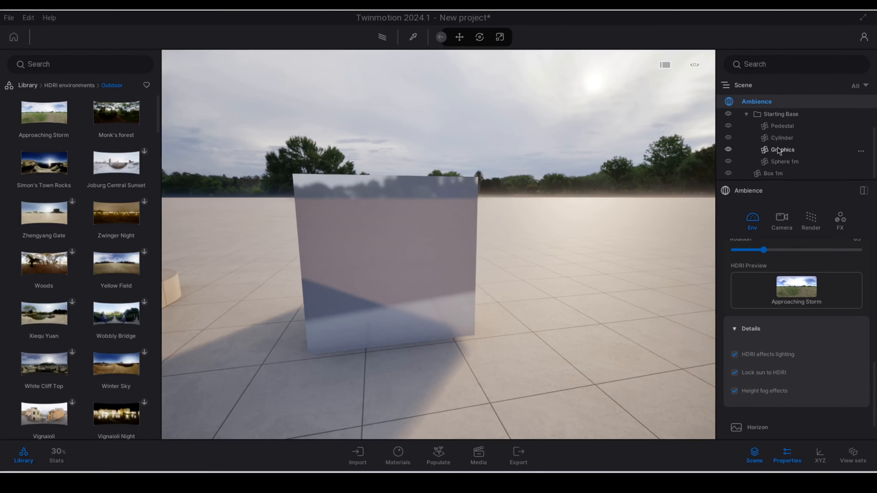
pyautogui.scroll(2, 730, 138)
pyautogui.click(729, 126)
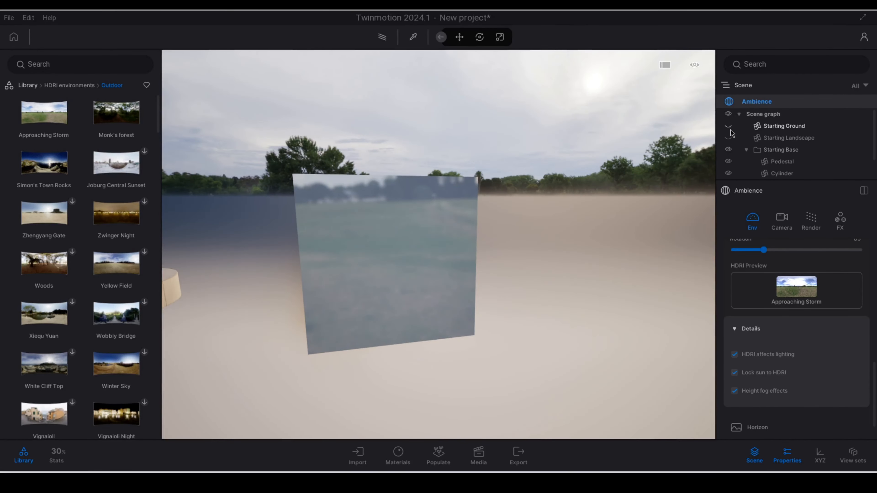
pyautogui.press('s')
pyautogui.moveTo(634, 227); pyautogui.dragTo(617, 226, button='right')
pyautogui.press('d')
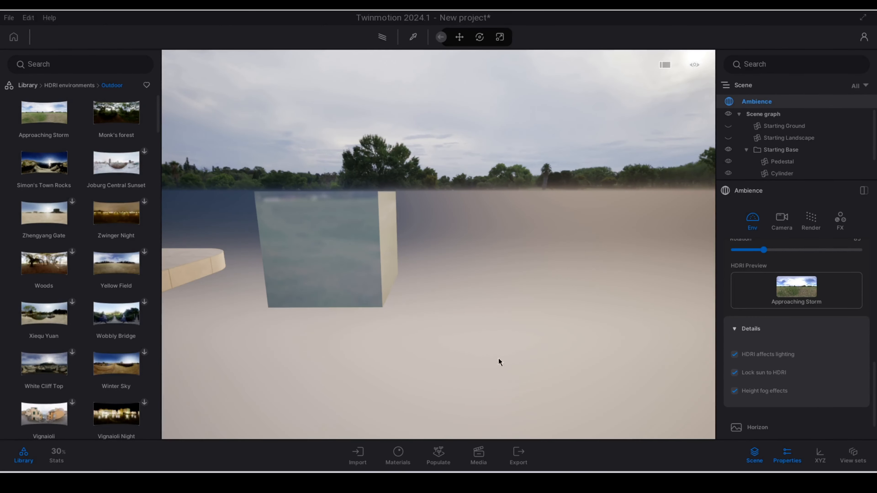
# Step: Turn off height fog effects for the Skydome HDRI and look at its landscape beside the box
pyautogui.click(753, 393)
pyautogui.press('w')
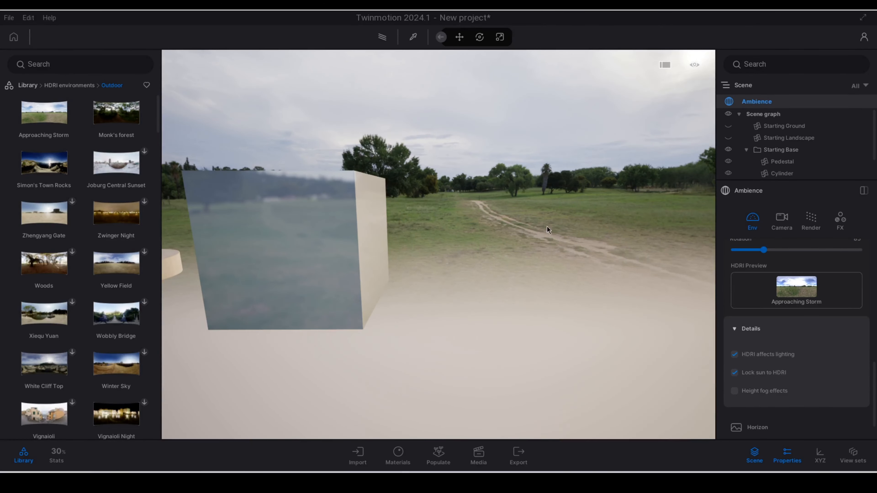
pyautogui.moveTo(442, 205); pyautogui.dragTo(532, 203, button='right')
# Step: Set the height fog to 60% and turn height fog effects back on for the HDRI environment
pyautogui.scroll(3, 850, 386)
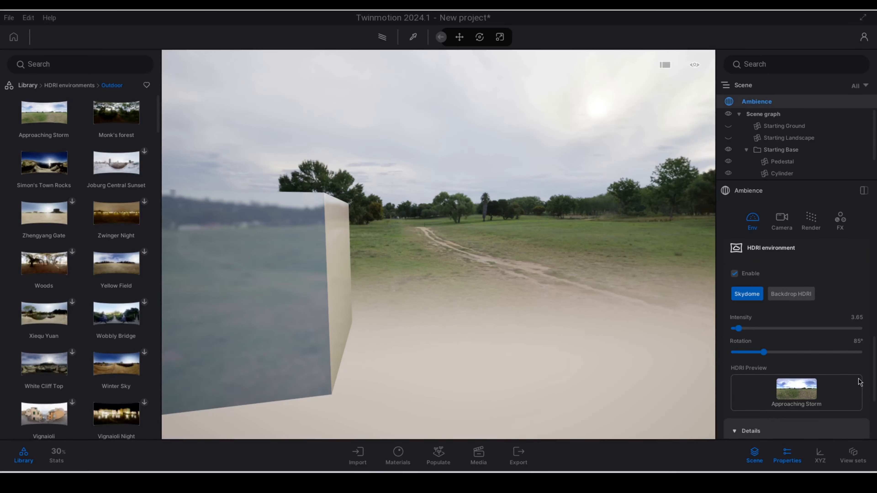
pyautogui.scroll(5, 854, 377)
pyautogui.moveTo(750, 305); pyautogui.dragTo(810, 305)
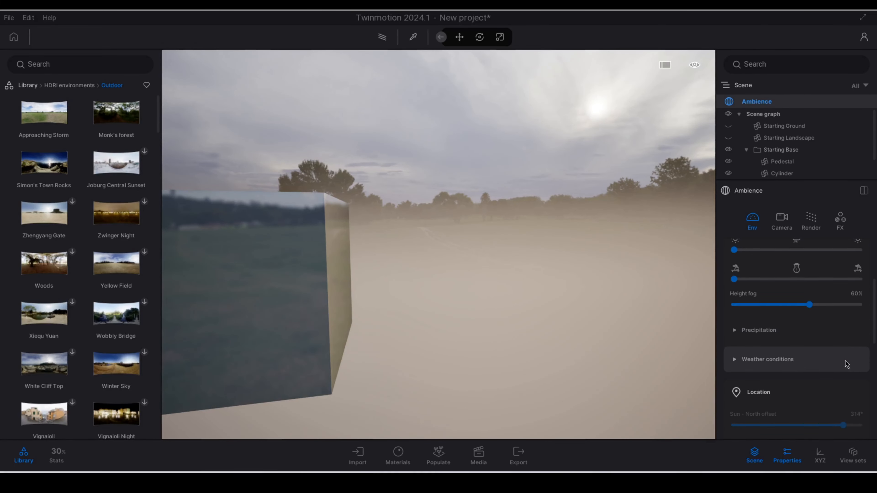
pyautogui.scroll(-5, 845, 361)
pyautogui.scroll(-5, 847, 362)
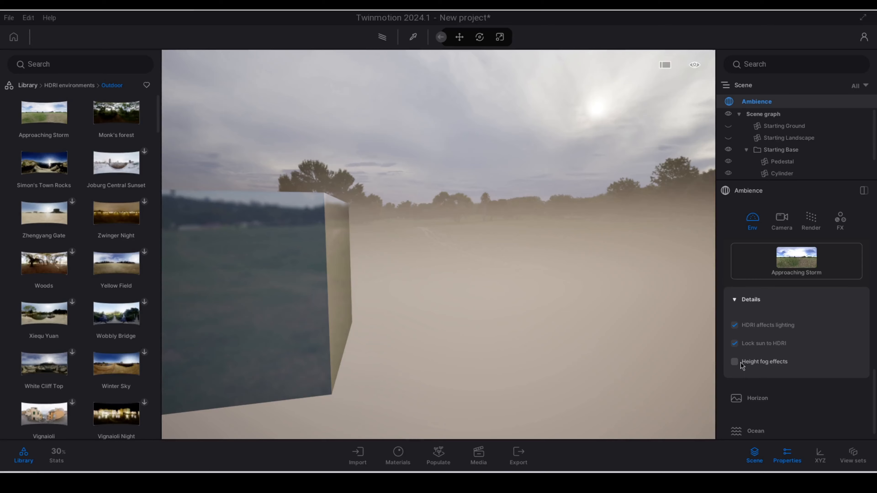
pyautogui.click(740, 362)
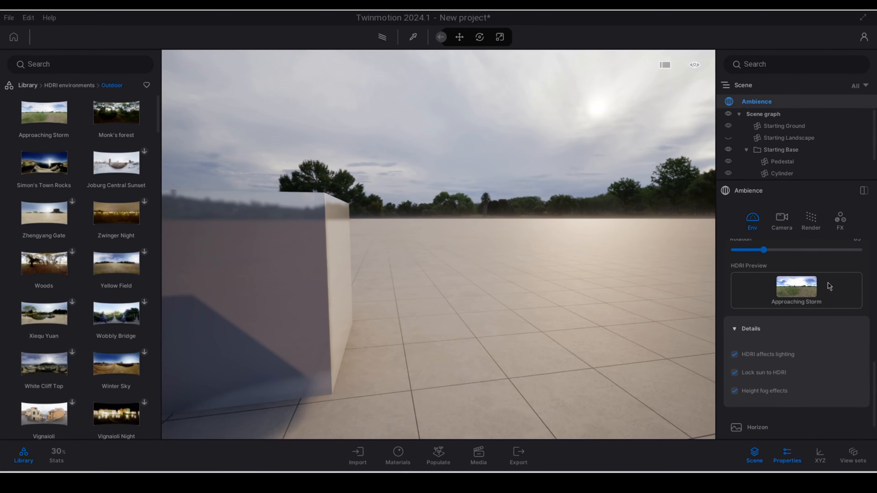
# Step: Look into the Skies category of the library's HDRI environments and return to the Outdoor category
pyautogui.click(27, 85)
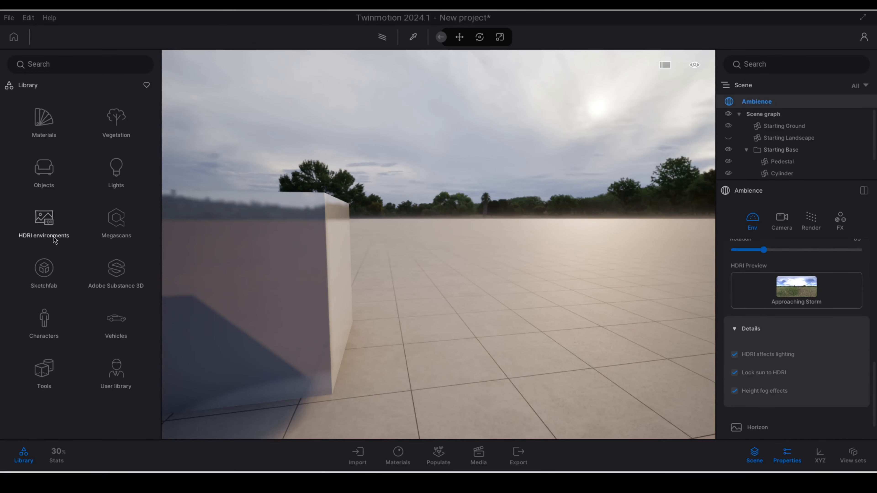
pyautogui.click(46, 228)
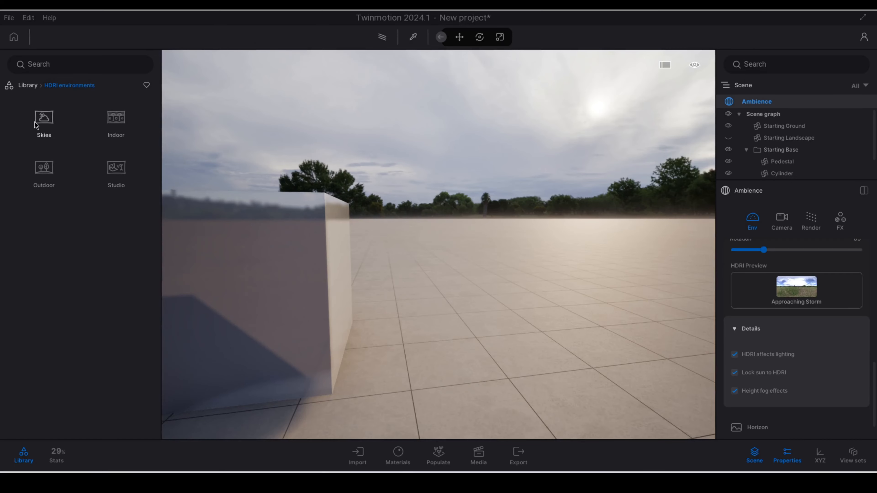
pyautogui.click(47, 121)
pyautogui.click(57, 87)
pyautogui.click(44, 166)
# Step: Replace the Skydome's HDRI with Simon's Town Rocks from the Outdoor HDRI environments
pyautogui.moveTo(69, 205)
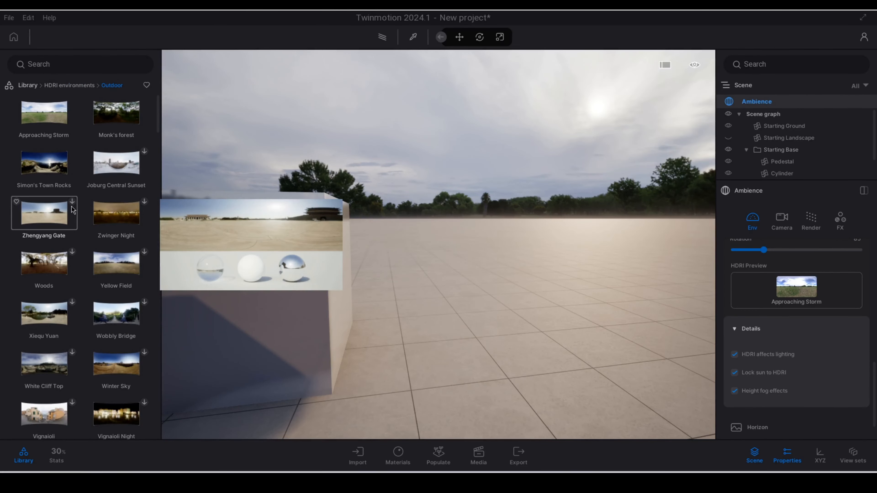
pyautogui.moveTo(94, 218)
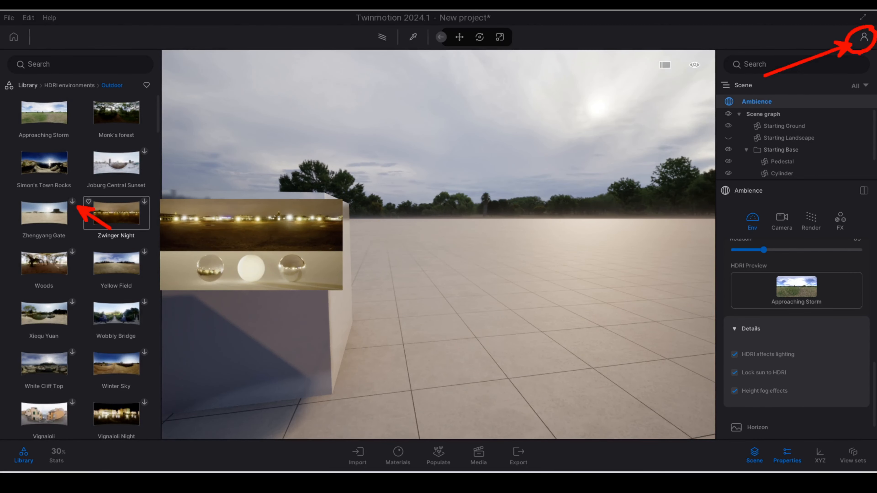
pyautogui.moveTo(54, 229)
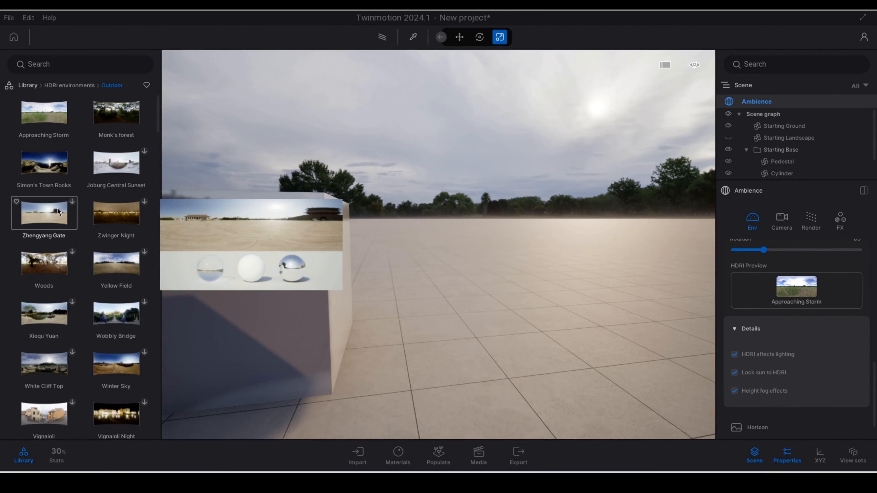
pyautogui.moveTo(46, 167); pyautogui.dragTo(810, 293)
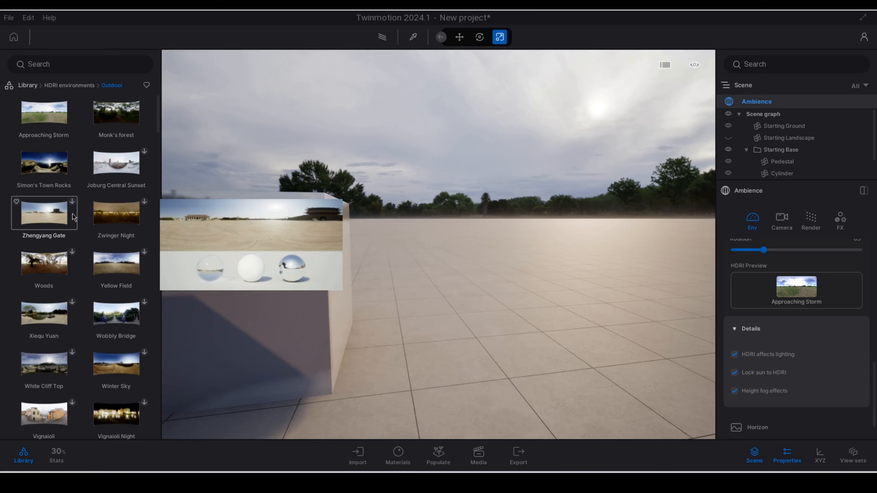